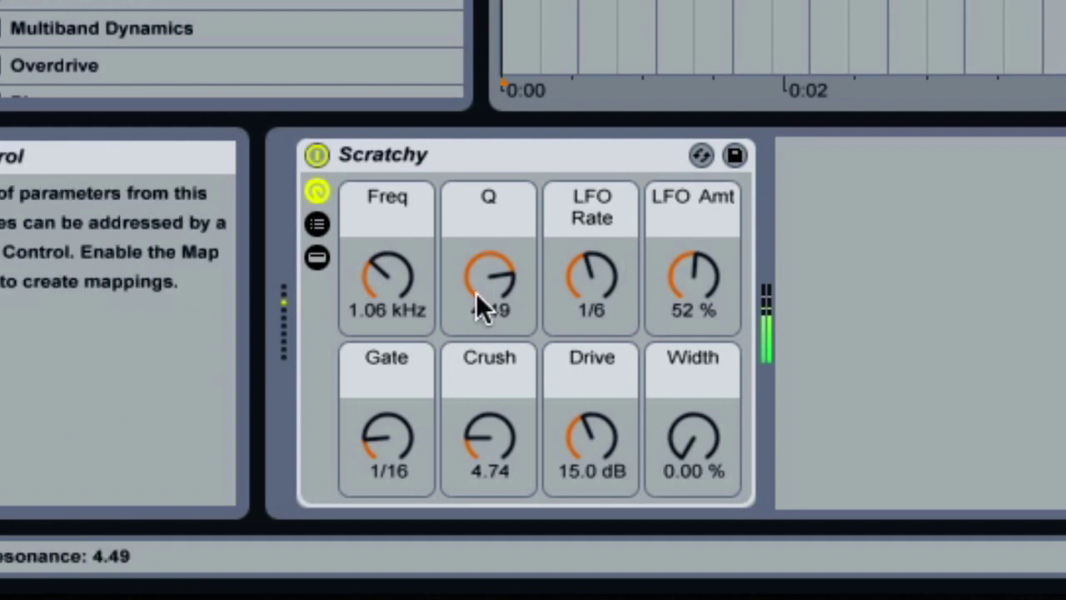
Set the Freq macro to 1.01 kHz, Q to 1.96, LFO Rate to 1/6 and LFO Amt to 92 %
{"action": "mouse_move", "coordinate": [387, 279]}
{"action": "left_mouse_down"}
{"action": "mouse_move", "coordinate": [387, 267]}
{"action": "mouse_move", "coordinate": [387, 292]}
{"action": "mouse_move", "coordinate": [388, 248]}
{"action": "mouse_move", "coordinate": [387, 304]}
{"action": "mouse_move", "coordinate": [387, 276]}
{"action": "mouse_move", "coordinate": [381, 298]}
{"action": "left_mouse_up"}
{"action": "left_click_drag", "start_coordinate": [526, 263], "coordinate": [477, 278]}
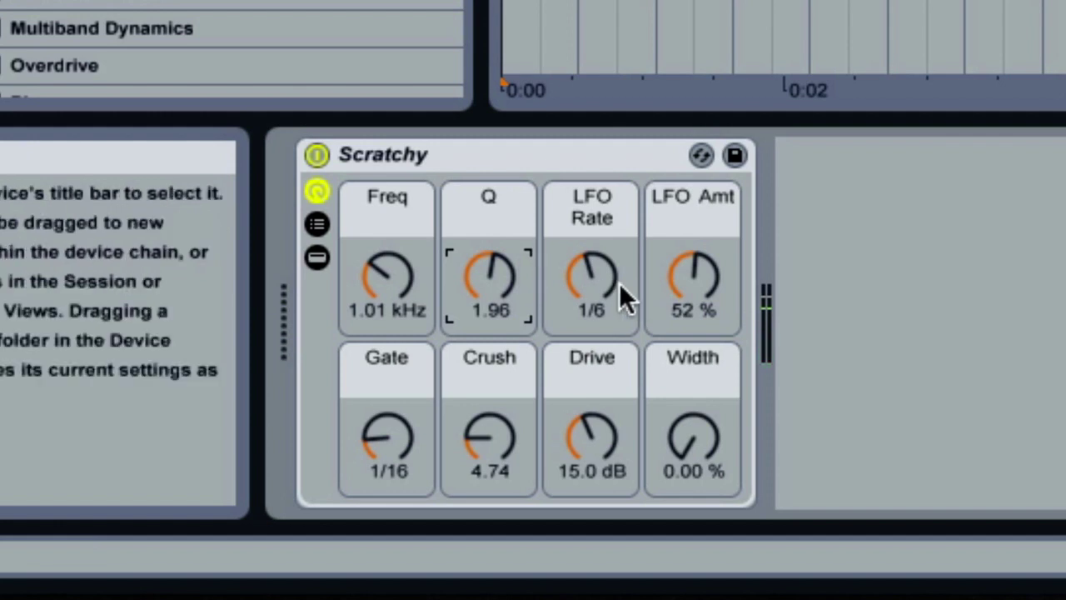
{"action": "left_click_drag", "start_coordinate": [619, 283], "coordinate": [581, 270]}
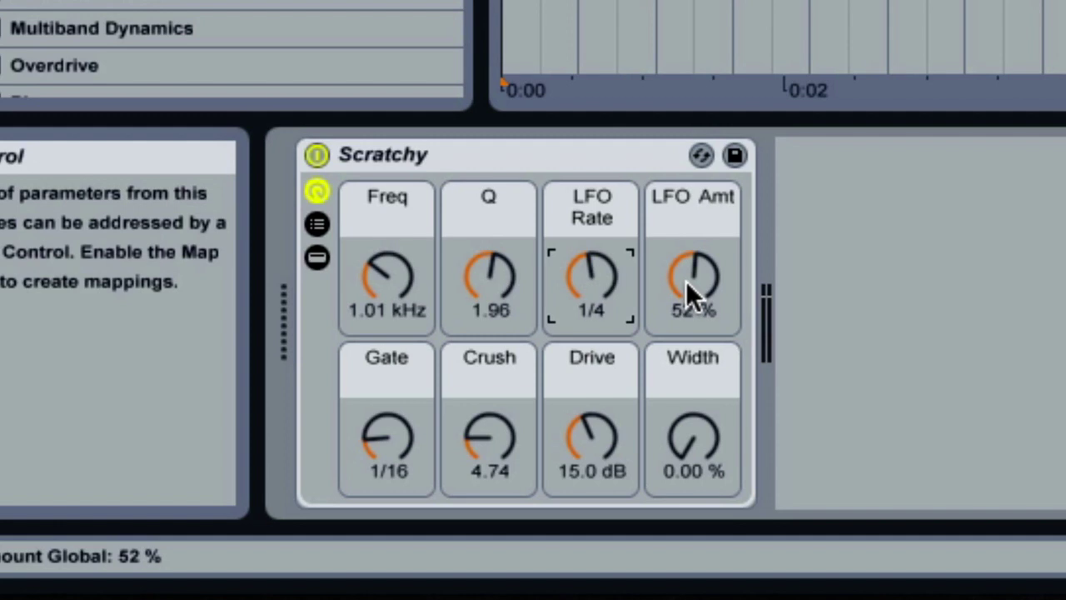
{"action": "mouse_move", "coordinate": [685, 281]}
{"action": "left_mouse_down"}
{"action": "mouse_move", "coordinate": [685, 242]}
{"action": "mouse_move", "coordinate": [690, 286]}
{"action": "left_mouse_up"}
{"action": "mouse_move", "coordinate": [590, 277]}
{"action": "left_mouse_down"}
{"action": "mouse_move", "coordinate": [589, 300]}
{"action": "mouse_move", "coordinate": [586, 258]}
{"action": "left_mouse_up"}
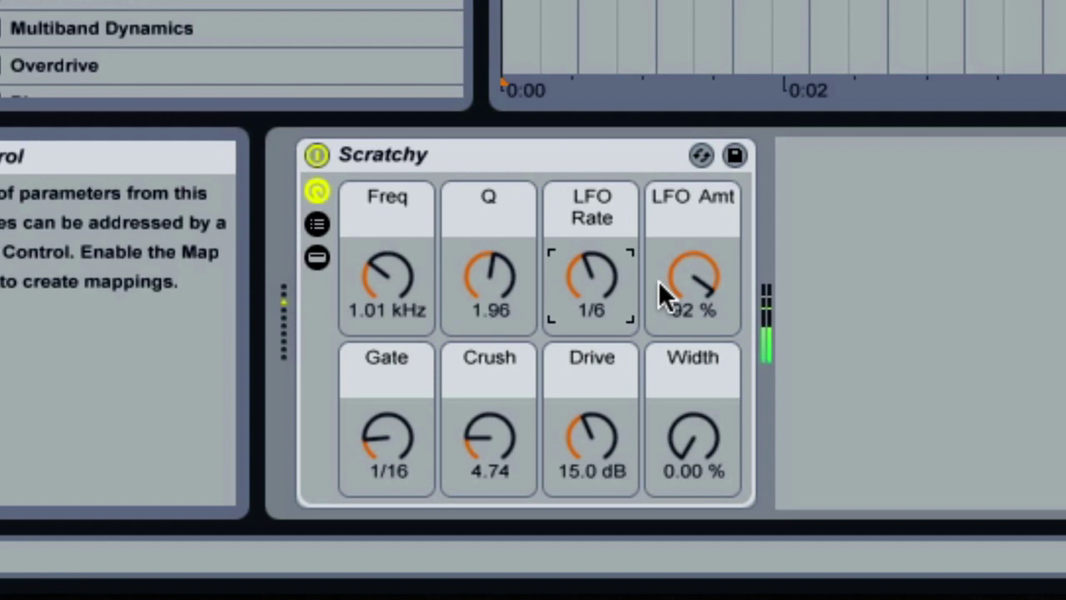
Set LFO Amt to 96 %, keep Gate at 1/16, Crush at 4.59 and Drive at 17.6 dB during playback
{"action": "left_click_drag", "start_coordinate": [689, 279], "coordinate": [690, 276]}
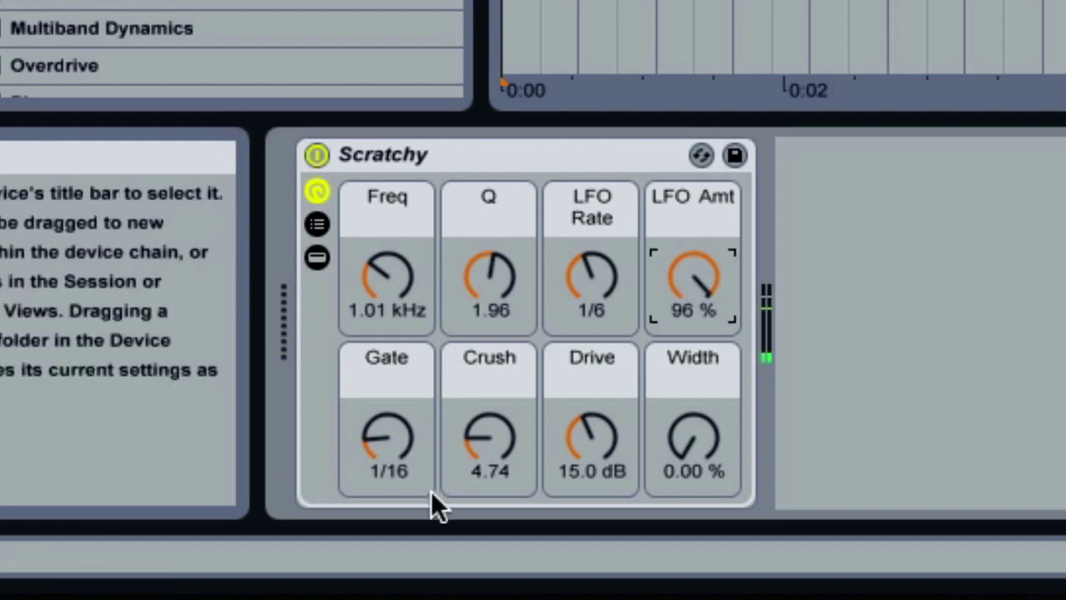
{"action": "left_click_drag", "start_coordinate": [384, 427], "coordinate": [384, 425]}
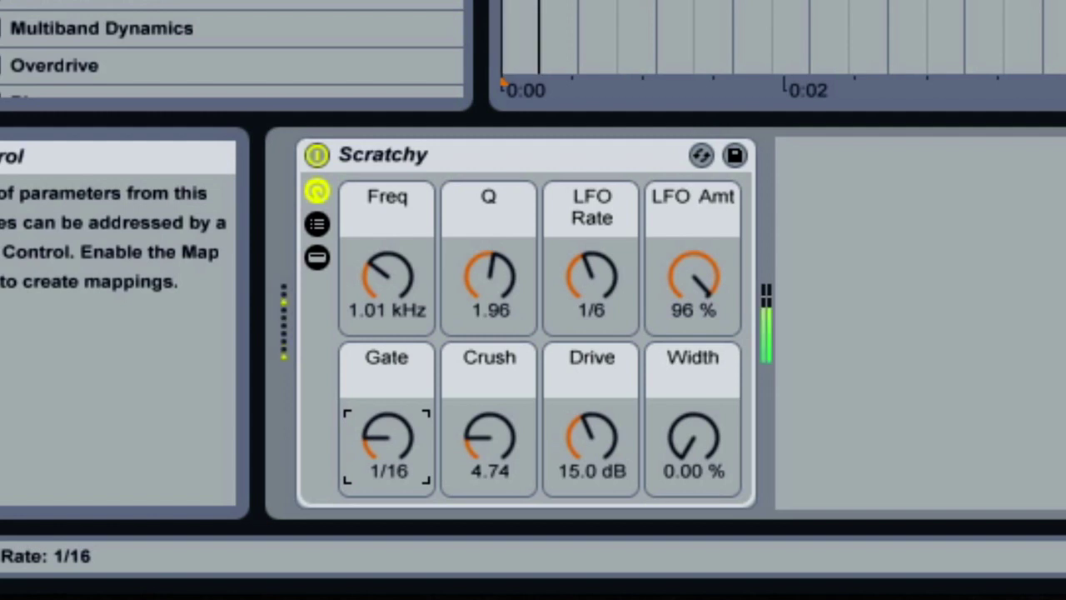
{"action": "mouse_move", "coordinate": [384, 425]}
{"action": "left_mouse_down"}
{"action": "mouse_move", "coordinate": [384, 408]}
{"action": "mouse_move", "coordinate": [384, 424]}
{"action": "left_mouse_up"}
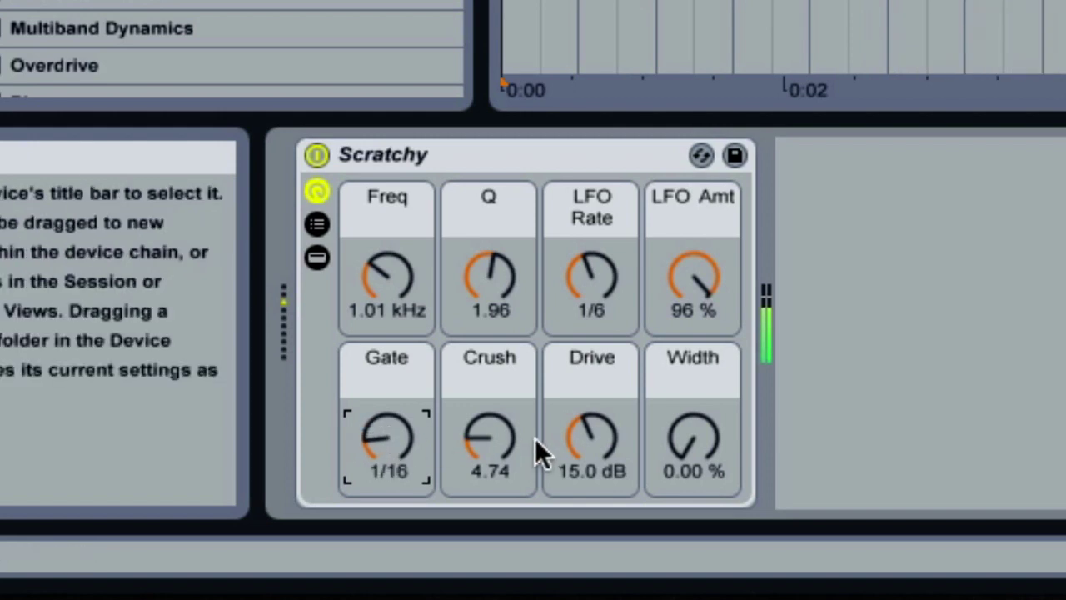
{"action": "mouse_move", "coordinate": [487, 440]}
{"action": "left_mouse_down"}
{"action": "mouse_move", "coordinate": [487, 379]}
{"action": "mouse_move", "coordinate": [487, 433]}
{"action": "left_mouse_up"}
{"action": "key", "text": "space"}
{"action": "mouse_move", "coordinate": [599, 438]}
{"action": "left_mouse_down"}
{"action": "mouse_move", "coordinate": [600, 374]}
{"action": "mouse_move", "coordinate": [600, 428]}
{"action": "left_mouse_up"}
{"action": "mouse_move", "coordinate": [686, 447]}
{"action": "left_mouse_down"}
{"action": "mouse_move", "coordinate": [685, 367]}
{"action": "mouse_move", "coordinate": [685, 454]}
{"action": "left_mouse_up"}
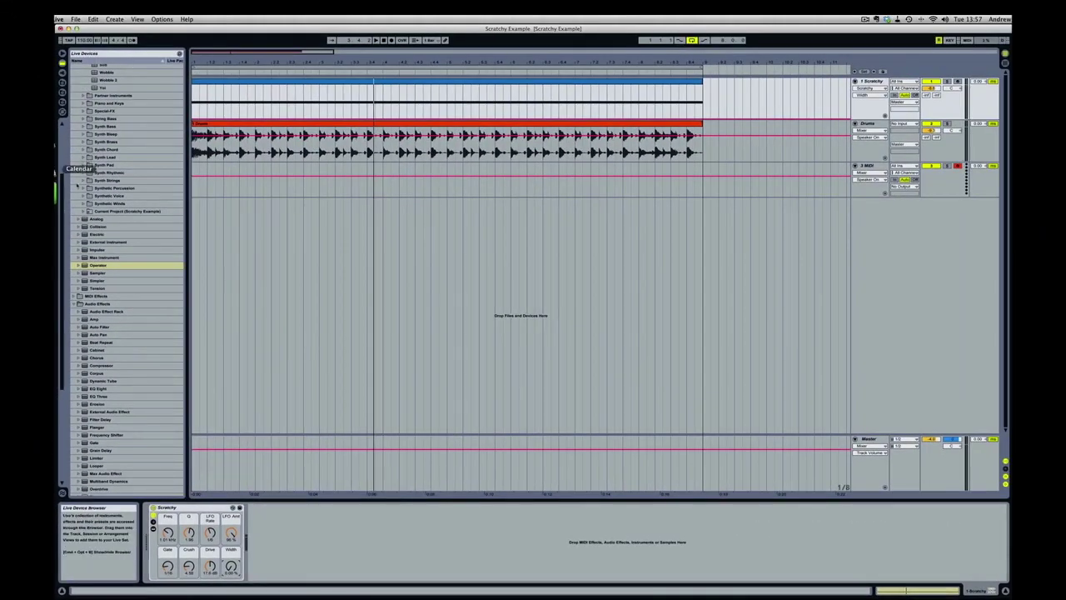
Browse Instrument Rack > My Instruments and locate the saved Scratchy preset
{"action": "scroll", "coordinate": [107, 91], "scroll_direction": "up", "scroll_amount": 5}
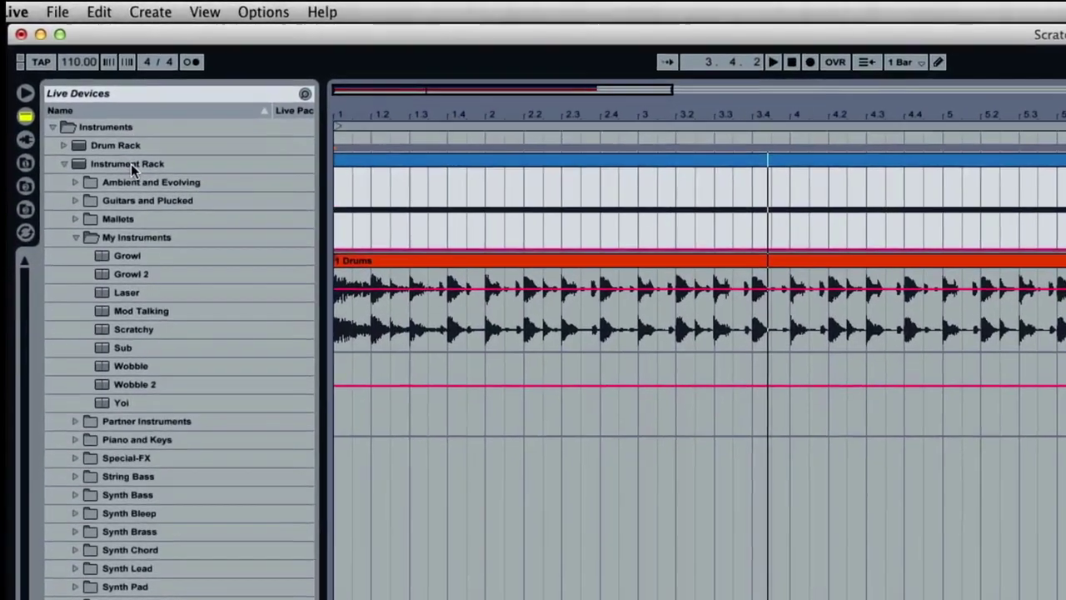
{"action": "left_click", "coordinate": [116, 111]}
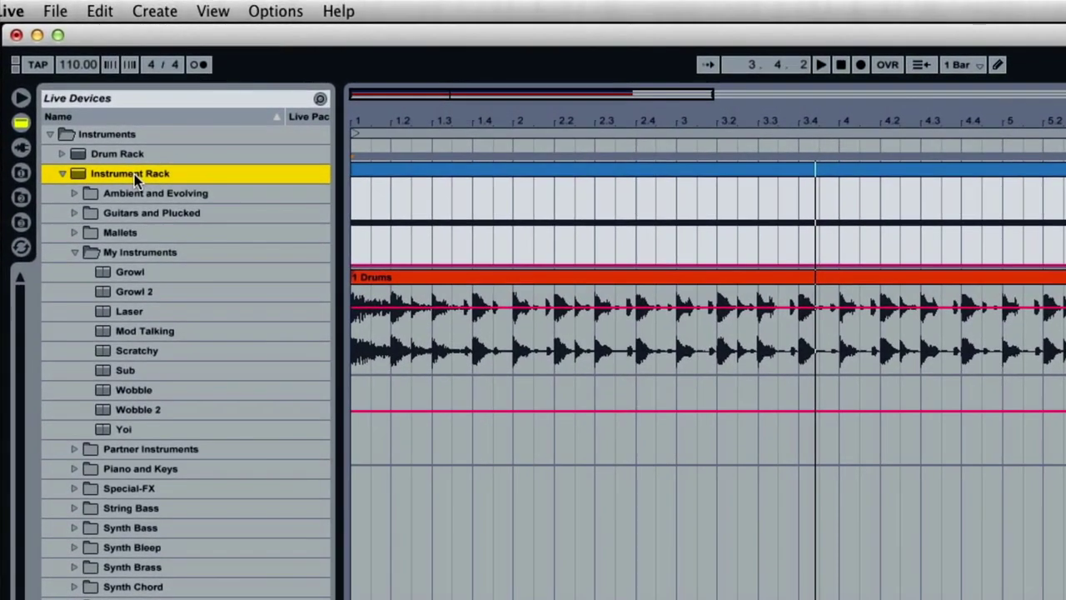
{"action": "left_click", "coordinate": [121, 250]}
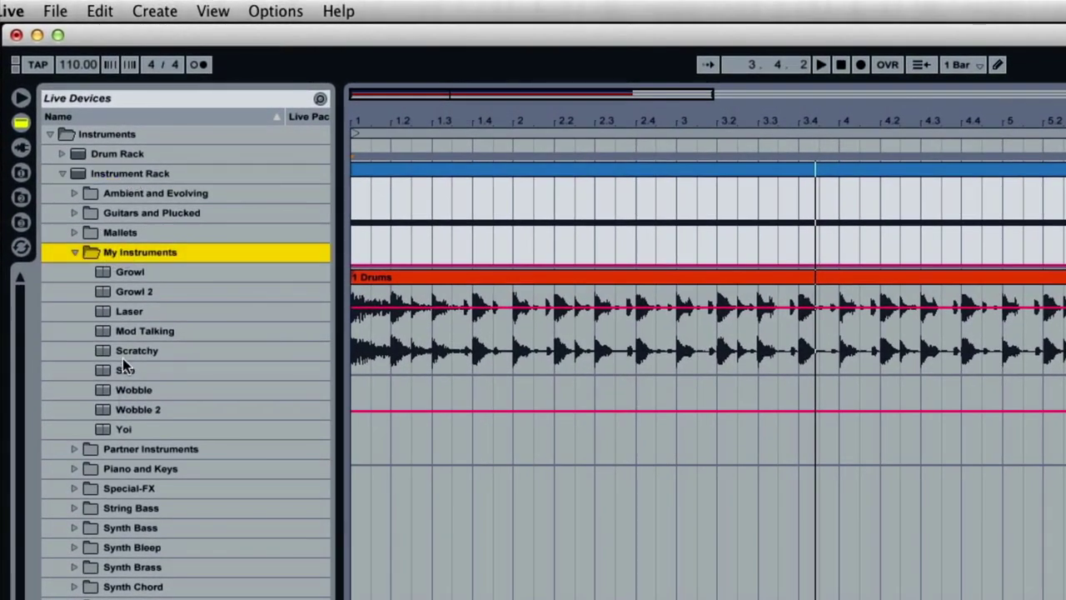
{"action": "left_click", "coordinate": [124, 350]}
{"action": "left_click", "coordinate": [110, 254]}
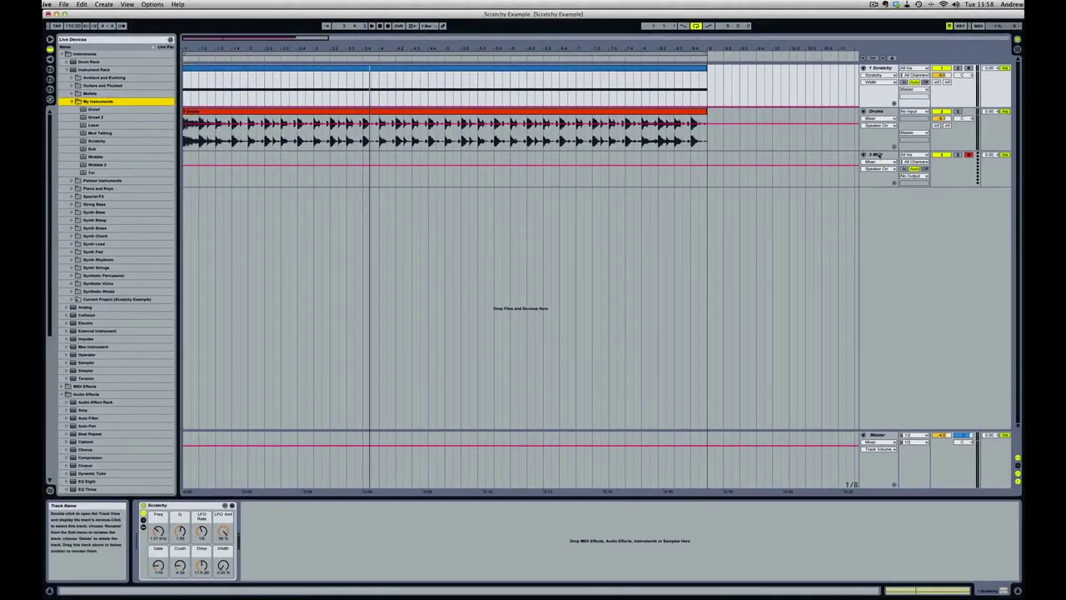
Load Operator on the third MIDI track and set oscillator A's wave to Noise White
{"action": "left_click", "coordinate": [877, 154]}
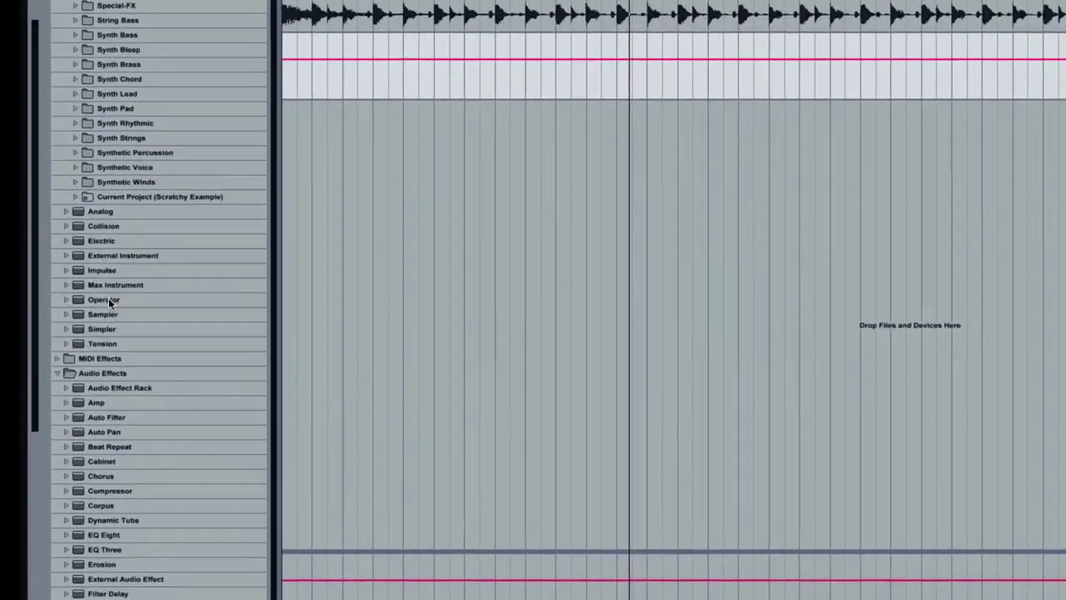
{"action": "double_click", "coordinate": [108, 300]}
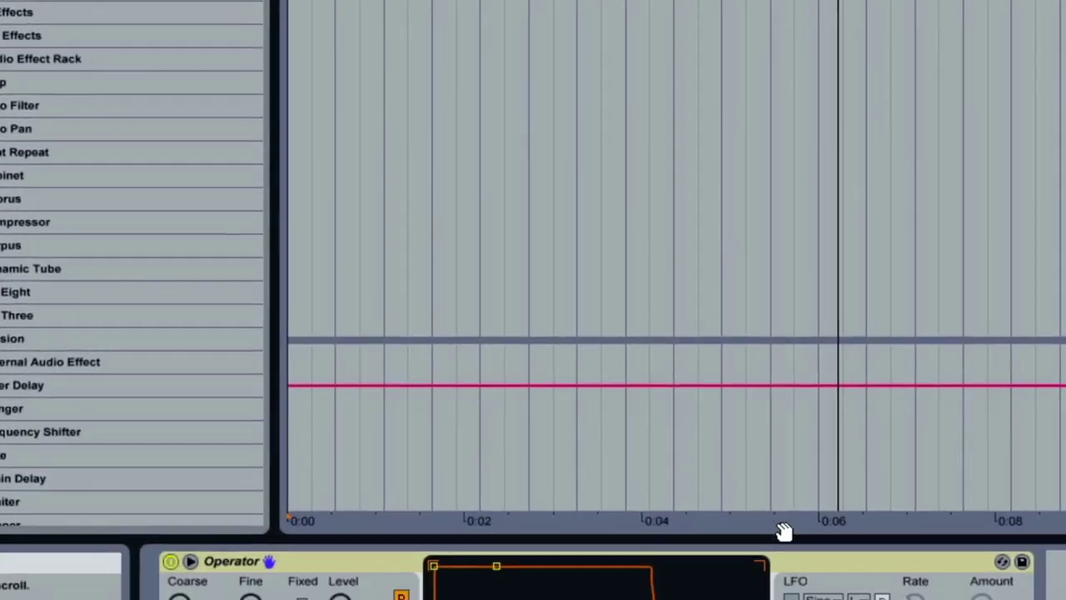
{"action": "left_click", "coordinate": [623, 440]}
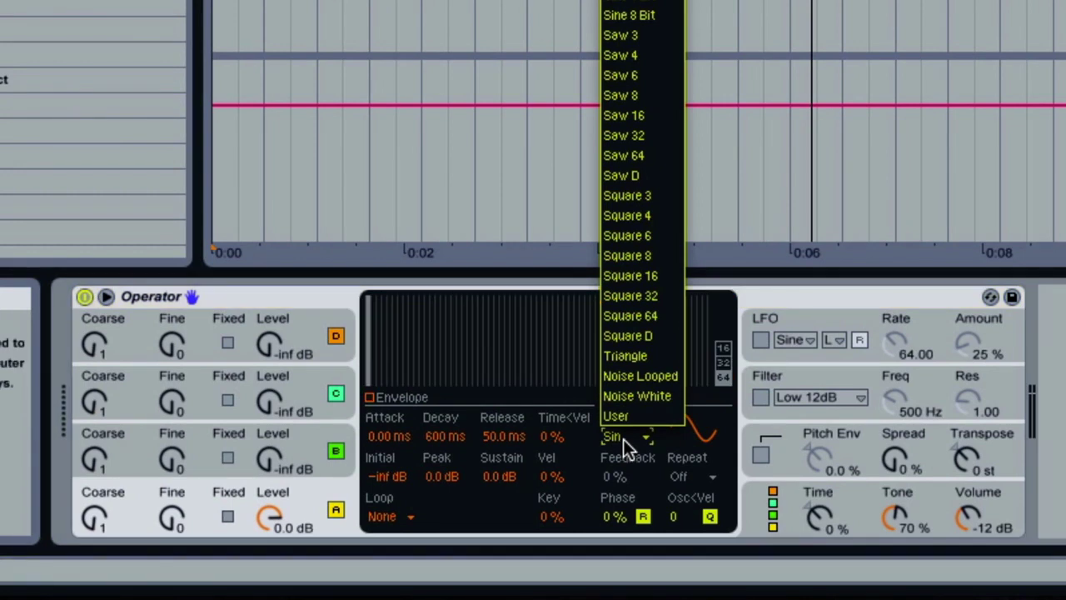
{"action": "left_click", "coordinate": [636, 398]}
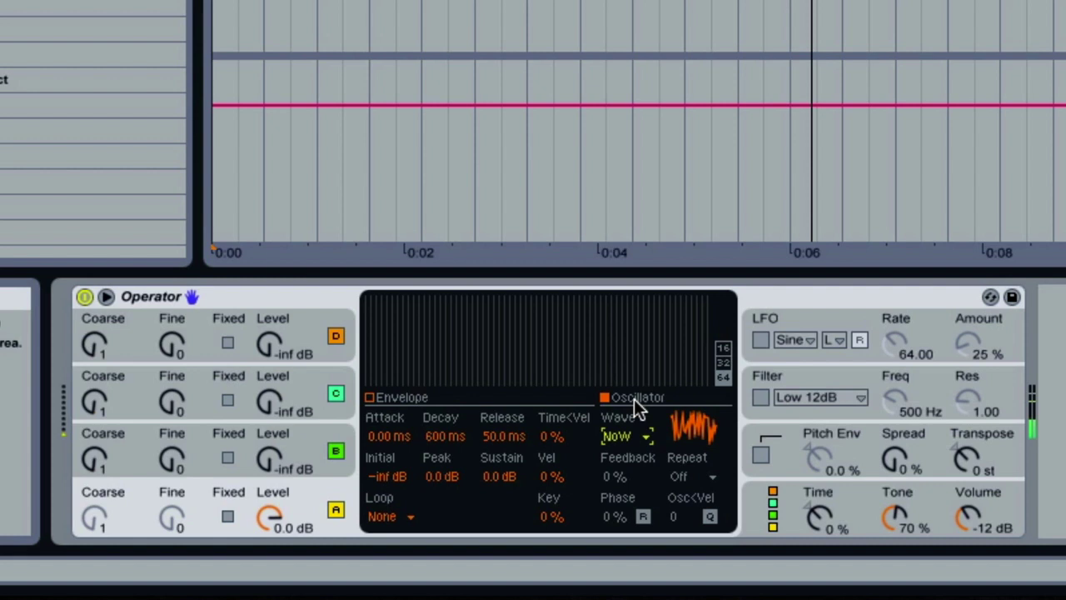
Turn on Operator's Low 12dB filter with cutoff at 1.77 kHz and resonance at 3.67
{"action": "left_click", "coordinate": [760, 397]}
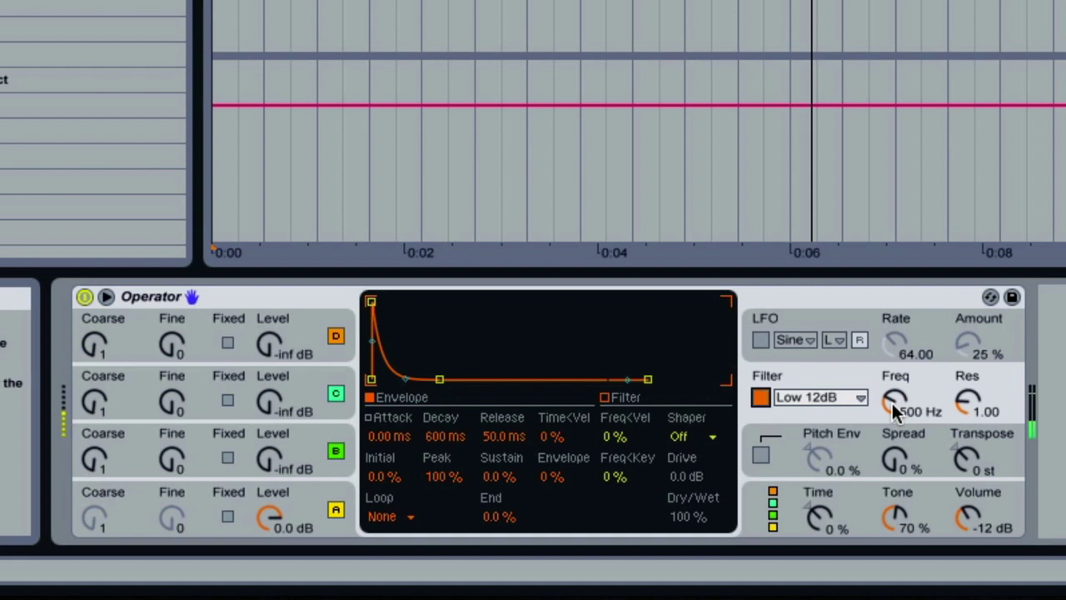
{"action": "mouse_move", "coordinate": [894, 403]}
{"action": "left_mouse_down"}
{"action": "mouse_move", "coordinate": [895, 324]}
{"action": "mouse_move", "coordinate": [894, 433]}
{"action": "mouse_move", "coordinate": [895, 350]}
{"action": "mouse_move", "coordinate": [891, 401]}
{"action": "left_mouse_up"}
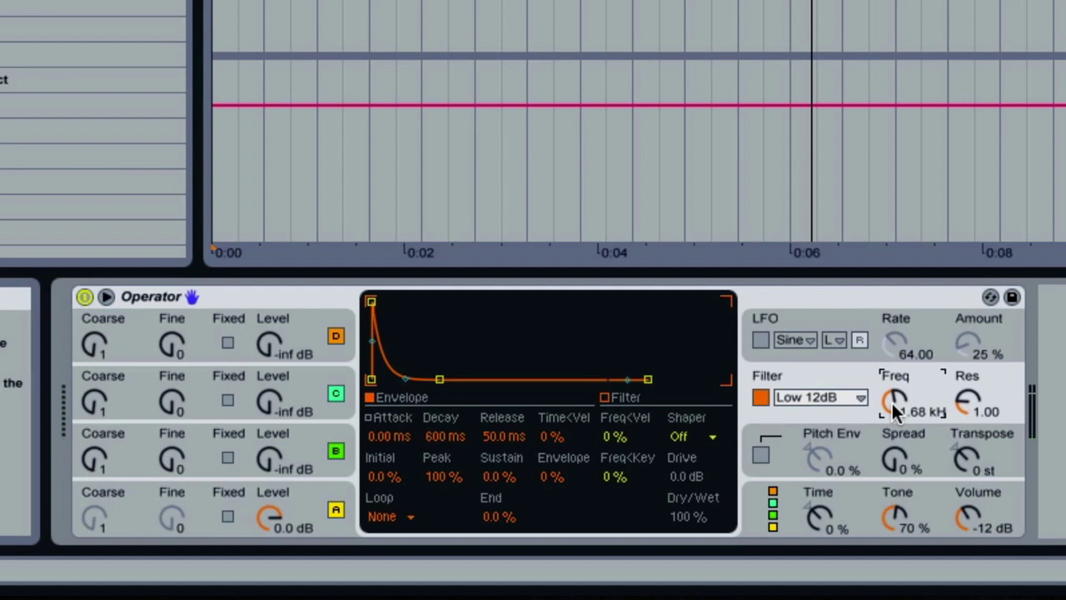
{"action": "mouse_move", "coordinate": [891, 400]}
{"action": "left_mouse_down"}
{"action": "mouse_move", "coordinate": [891, 348]}
{"action": "mouse_move", "coordinate": [891, 418]}
{"action": "mouse_move", "coordinate": [891, 379]}
{"action": "mouse_move", "coordinate": [891, 401]}
{"action": "left_mouse_up"}
{"action": "left_click", "coordinate": [970, 401]}
{"action": "mouse_move", "coordinate": [970, 400]}
{"action": "left_mouse_down"}
{"action": "mouse_move", "coordinate": [970, 371]}
{"action": "mouse_move", "coordinate": [970, 401]}
{"action": "left_mouse_up"}
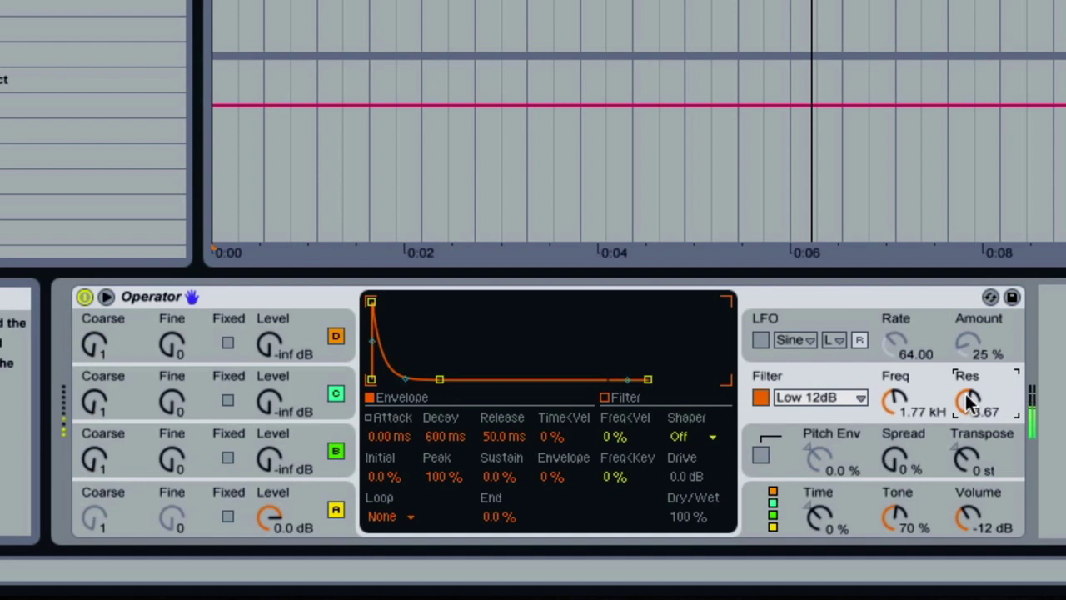
{"action": "mouse_move", "coordinate": [900, 400]}
{"action": "left_mouse_down"}
{"action": "mouse_move", "coordinate": [900, 358]}
{"action": "mouse_move", "coordinate": [901, 413]}
{"action": "mouse_move", "coordinate": [900, 366]}
{"action": "mouse_move", "coordinate": [900, 396]}
{"action": "left_mouse_up"}
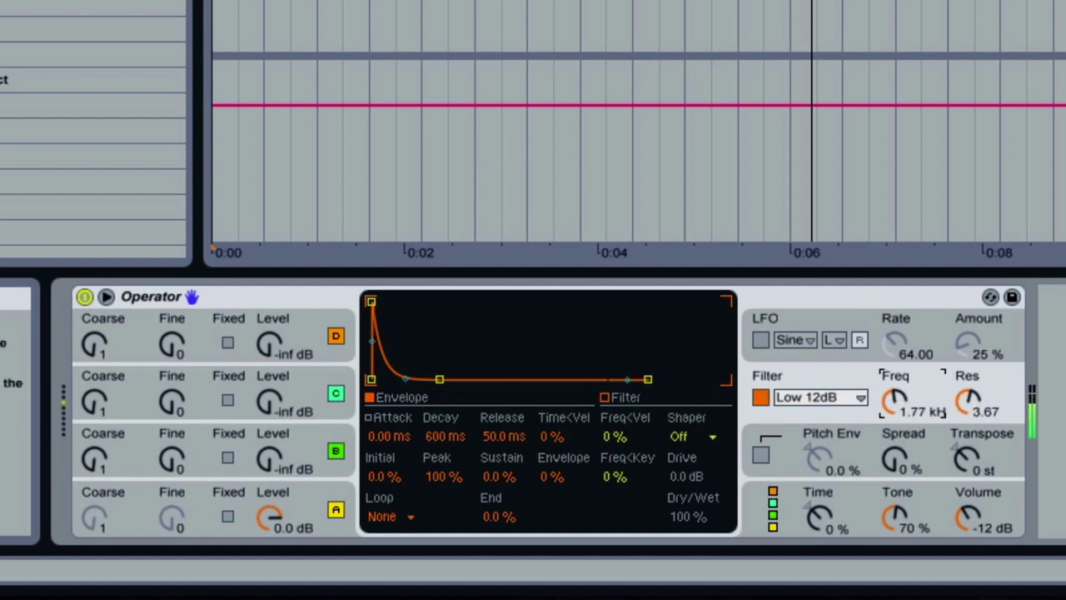
Turn on Operator's LFO, route it to the filter (FIL) and switch retrigger off
{"action": "left_click", "coordinate": [760, 339]}
{"action": "left_click", "coordinate": [700, 436]}
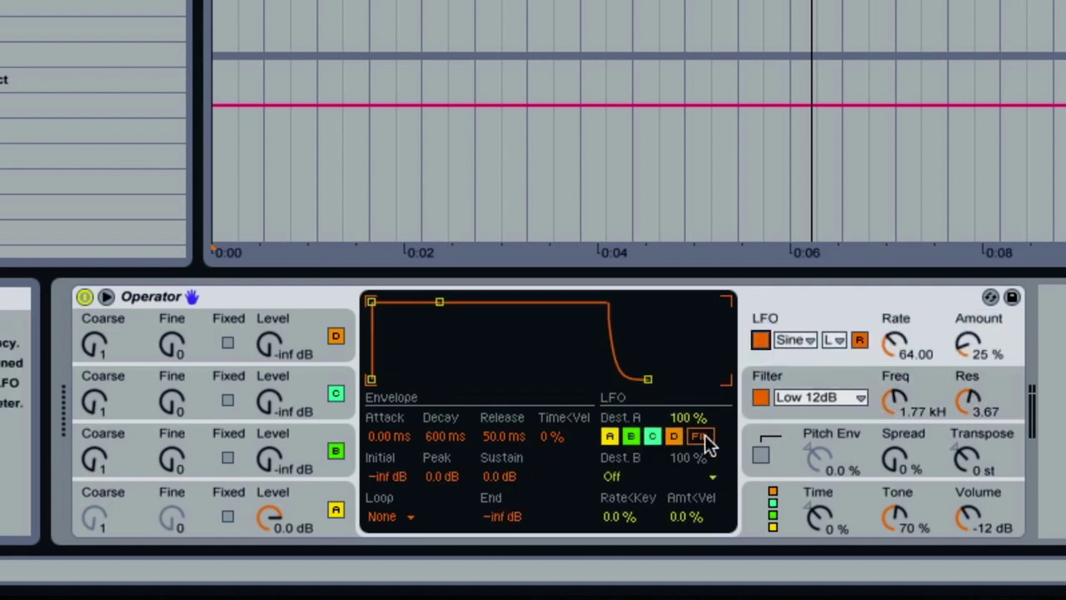
{"action": "left_click", "coordinate": [705, 439]}
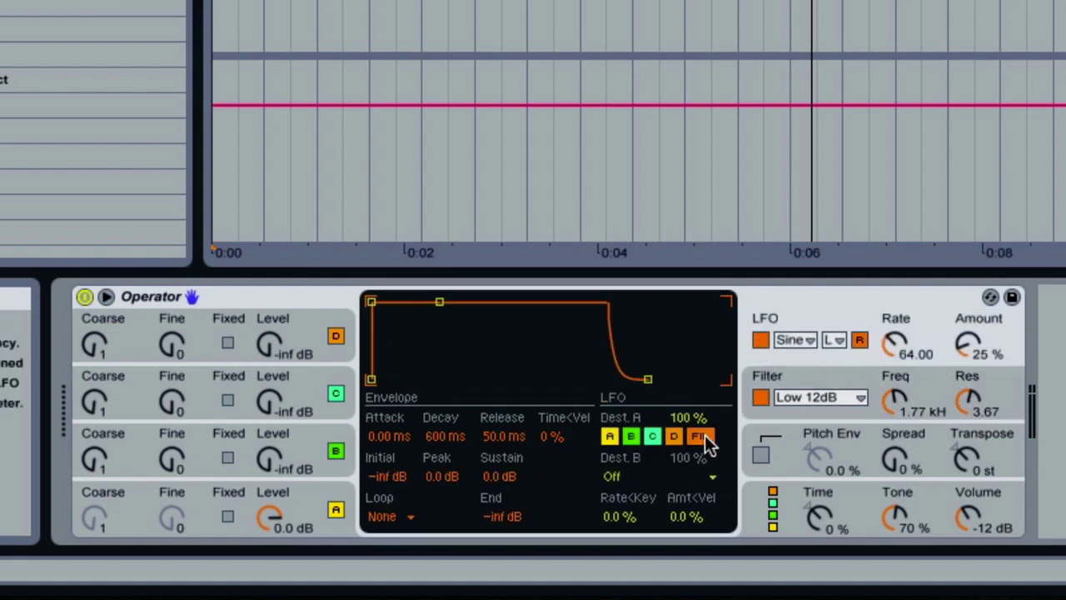
{"action": "left_click", "coordinate": [861, 339]}
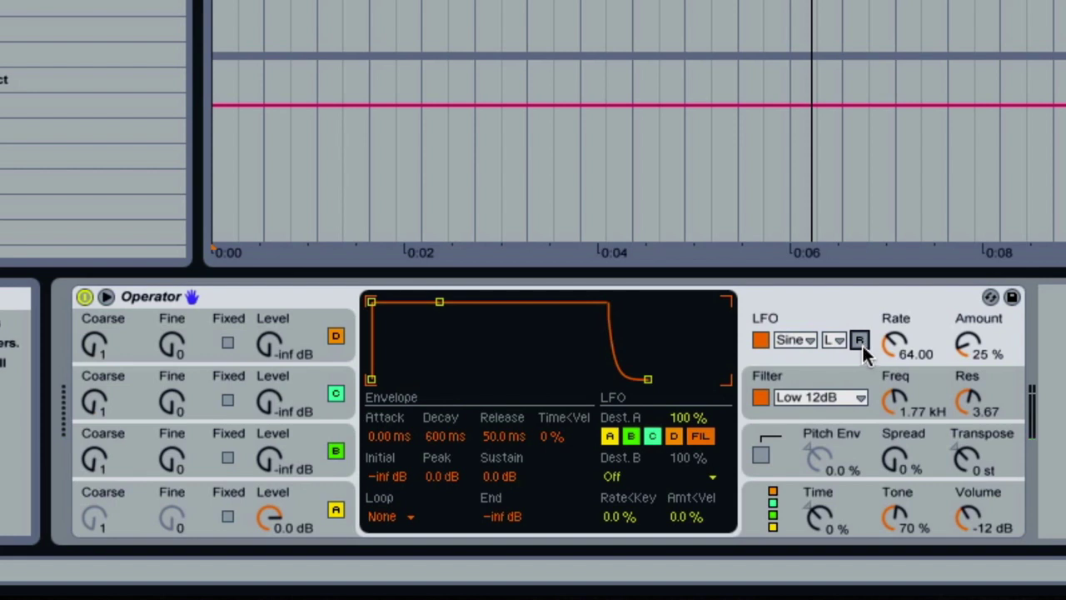
Sync the LFO rate to tempo at 1/3 and set the LFO amount to 75 %
{"action": "left_click", "coordinate": [836, 340]}
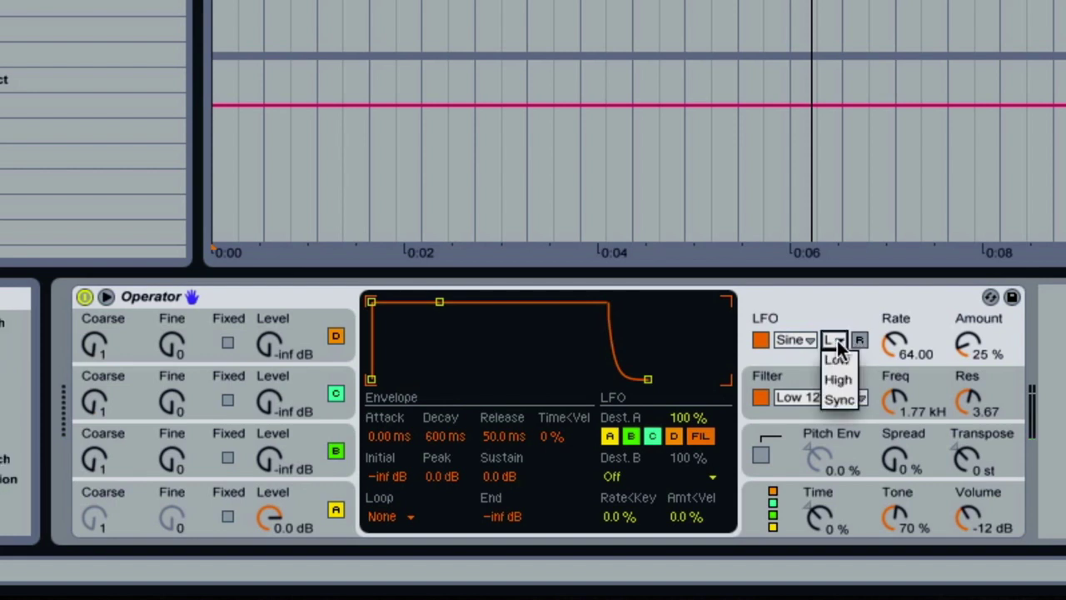
{"action": "left_click", "coordinate": [852, 399]}
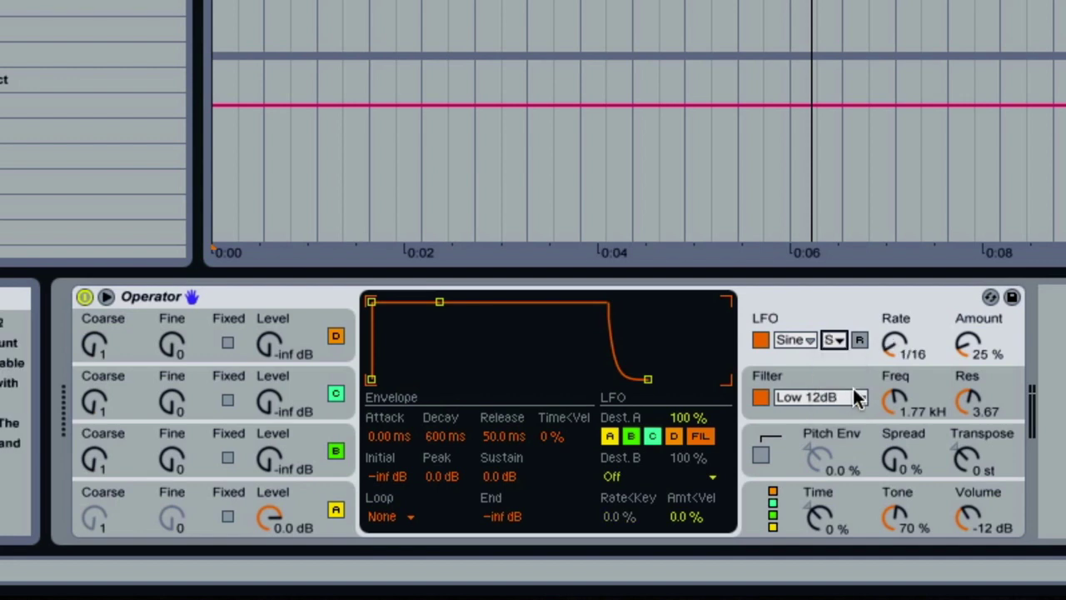
{"action": "left_click", "coordinate": [896, 349]}
{"action": "key", "text": "Up"}
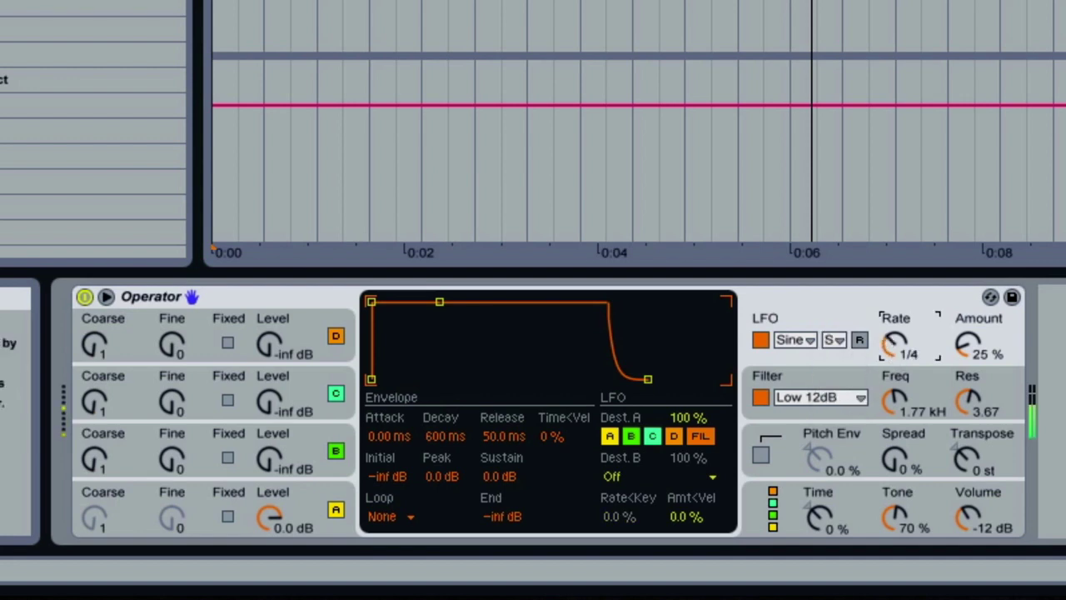
{"action": "left_click", "coordinate": [967, 343]}
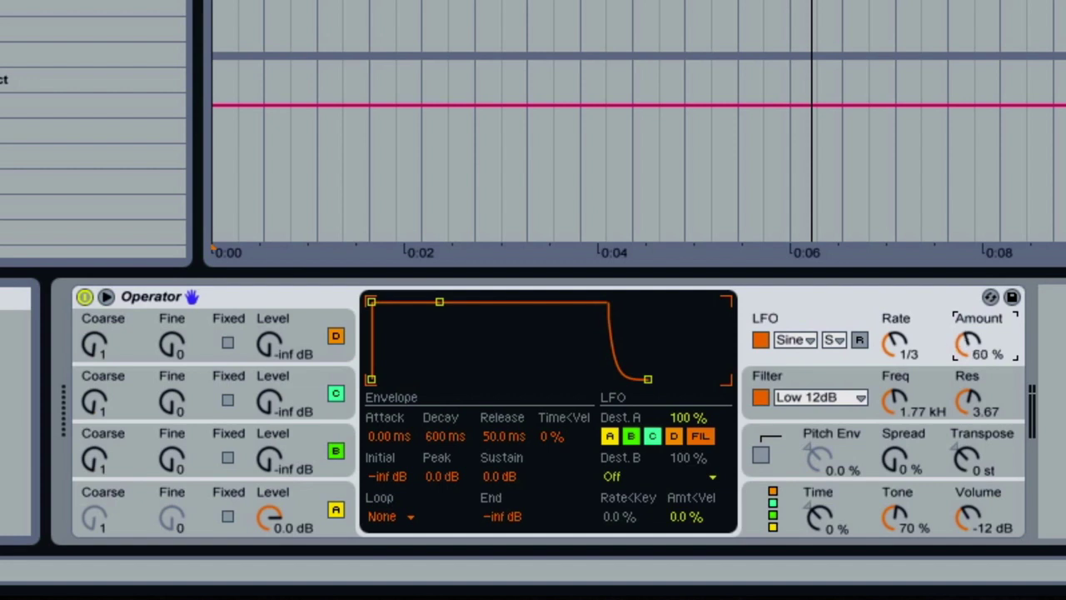
{"action": "key", "text": "Up"}
{"action": "key", "text": "Up"}
{"action": "key", "text": "Up"}
{"action": "key", "text": "Up"}
{"action": "key", "text": "Up"}
{"action": "key", "text": "Up"}
{"action": "key", "text": "Up"}
{"action": "key", "text": "Up"}
{"action": "key", "text": "Up"}
{"action": "key", "text": "Up"}
{"action": "key", "text": "Up"}
{"action": "key", "text": "Up"}
{"action": "key", "text": "Up"}
{"action": "key", "text": "Up"}
{"action": "key", "text": "Up"}
{"action": "key", "text": "Up"}
{"action": "key", "text": "Up"}
{"action": "key", "text": "Up"}
{"action": "key", "text": "Up"}
{"action": "key", "text": "Down"}
{"action": "key", "text": "Down"}
{"action": "key", "text": "Down"}
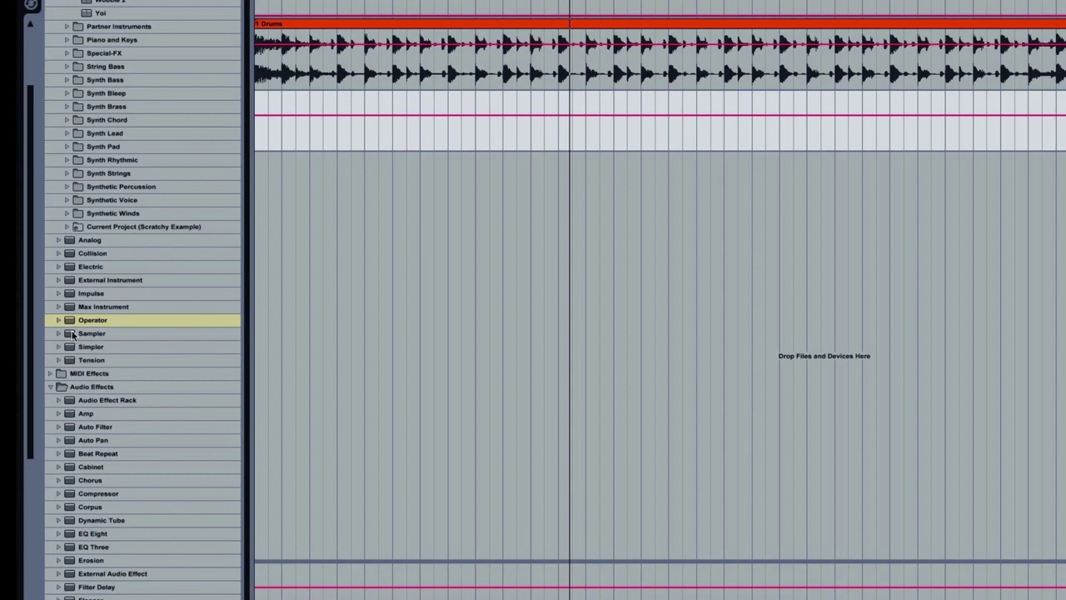
Set Auto Pan to 100 % amount and 100 % shape with its rate synced to 1/16
{"action": "left_click", "coordinate": [90, 442]}
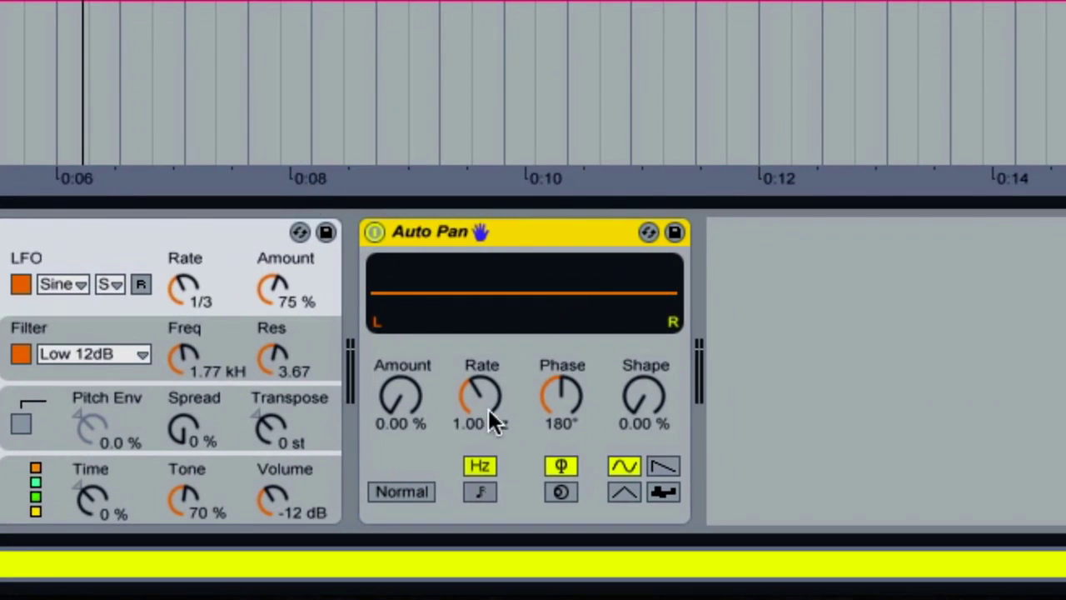
{"action": "left_click_drag", "start_coordinate": [438, 439], "coordinate": [439, 428]}
{"action": "mouse_move", "coordinate": [399, 399]}
{"action": "left_mouse_down"}
{"action": "mouse_move", "coordinate": [398, 346]}
{"action": "mouse_move", "coordinate": [399, 399]}
{"action": "left_mouse_up"}
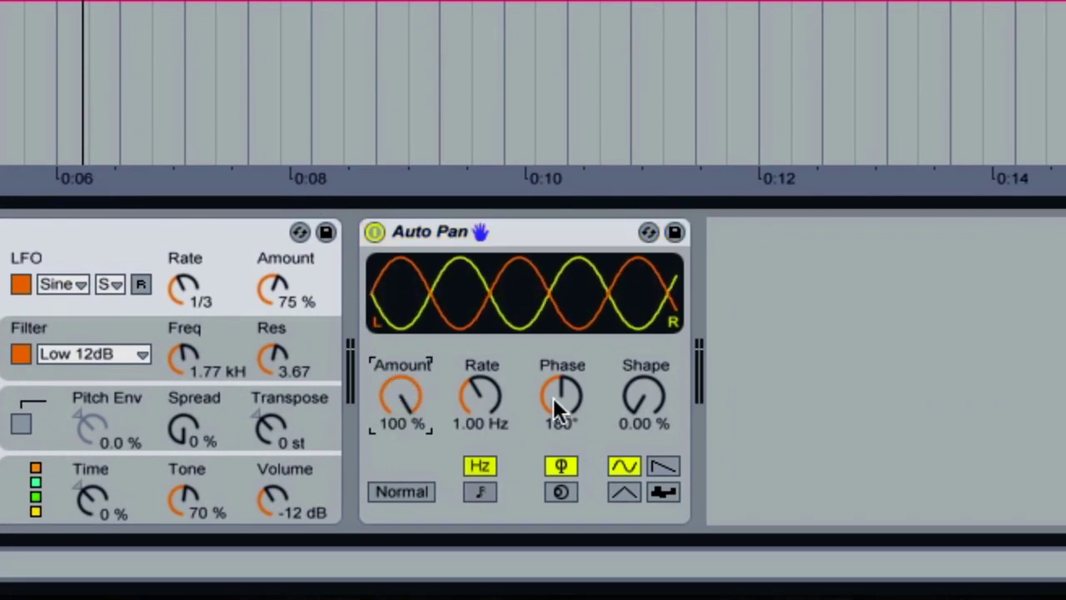
{"action": "left_click_drag", "start_coordinate": [554, 398], "coordinate": [554, 491]}
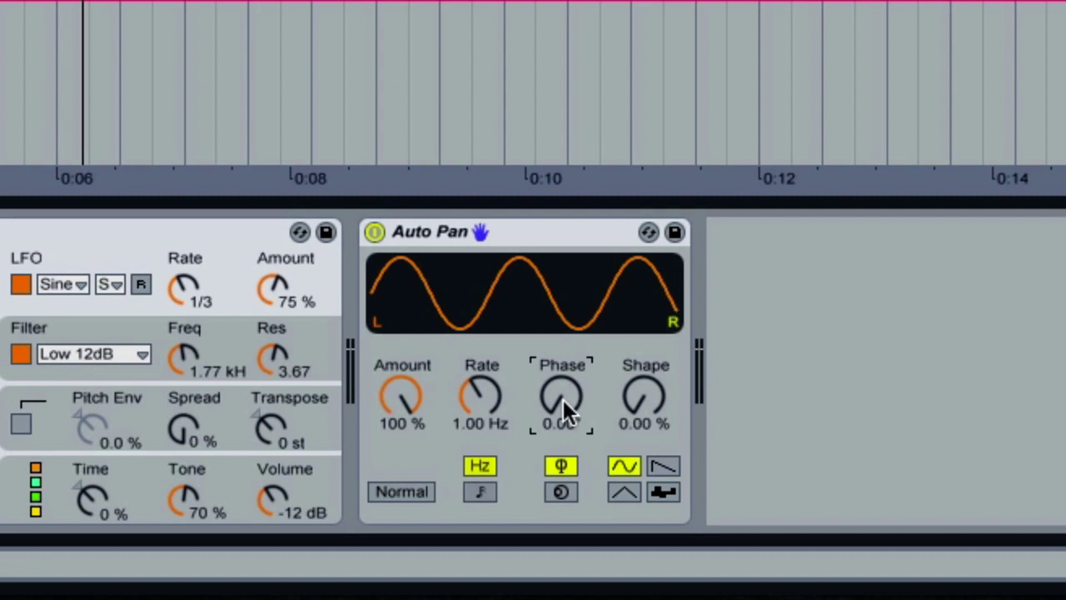
{"action": "left_click_drag", "start_coordinate": [644, 398], "coordinate": [644, 245]}
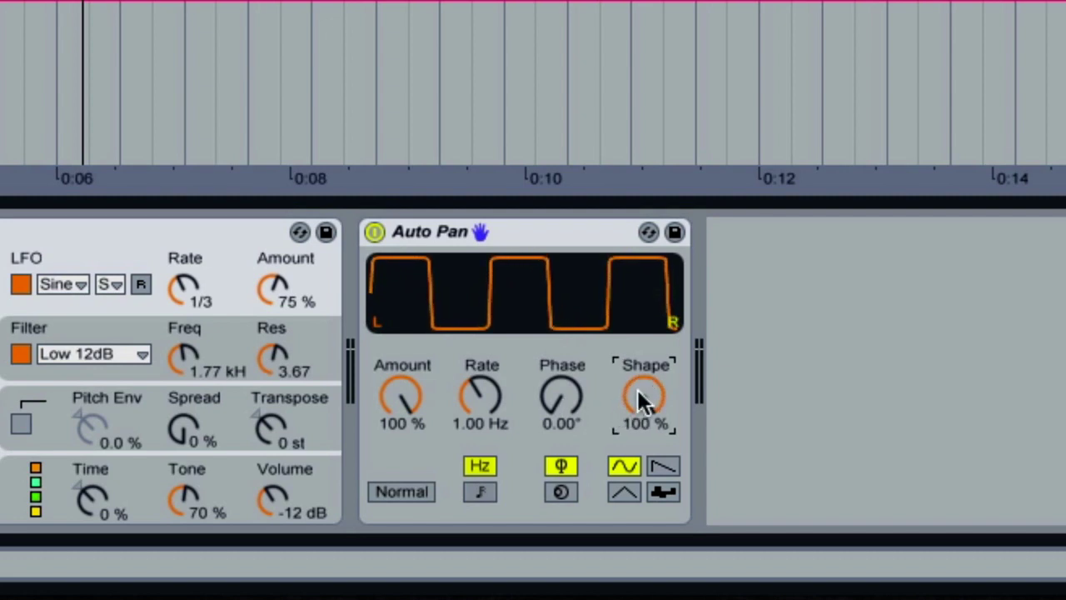
{"action": "left_click", "coordinate": [480, 492]}
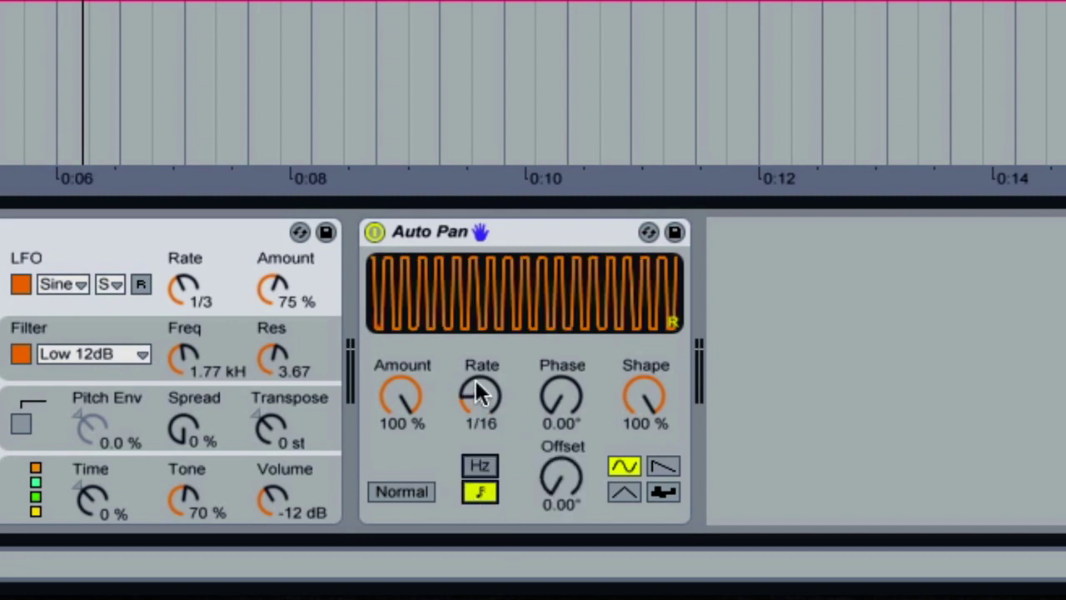
{"action": "mouse_move", "coordinate": [475, 383]}
{"action": "left_mouse_down"}
{"action": "mouse_move", "coordinate": [475, 333]}
{"action": "mouse_move", "coordinate": [475, 373]}
{"action": "left_mouse_up"}
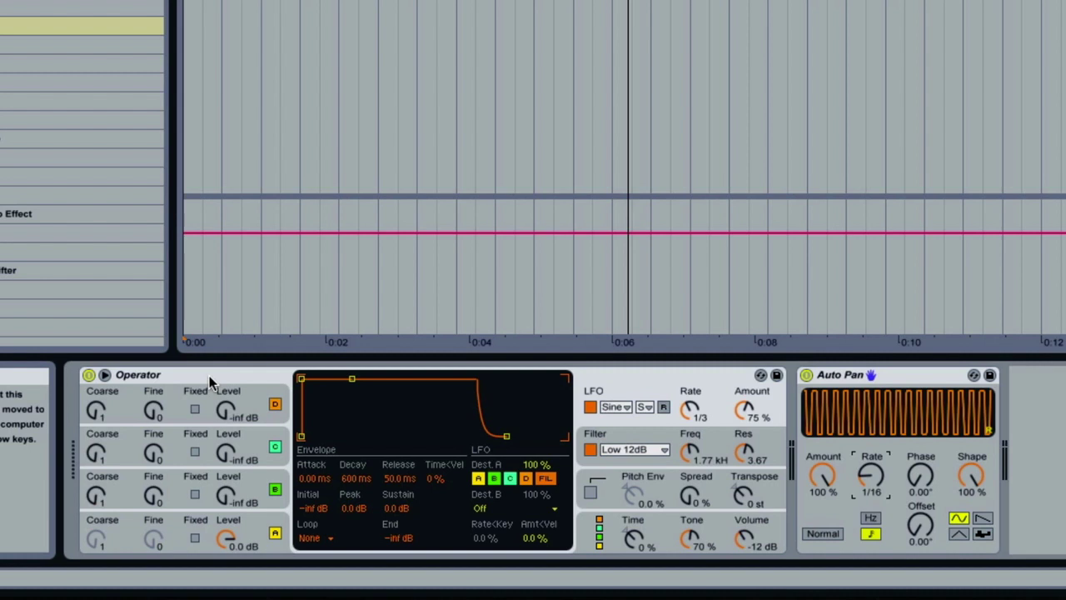
Group Operator into an Instrument Rack, show its macros and enable Map Mode
{"action": "right_click", "coordinate": [208, 376]}
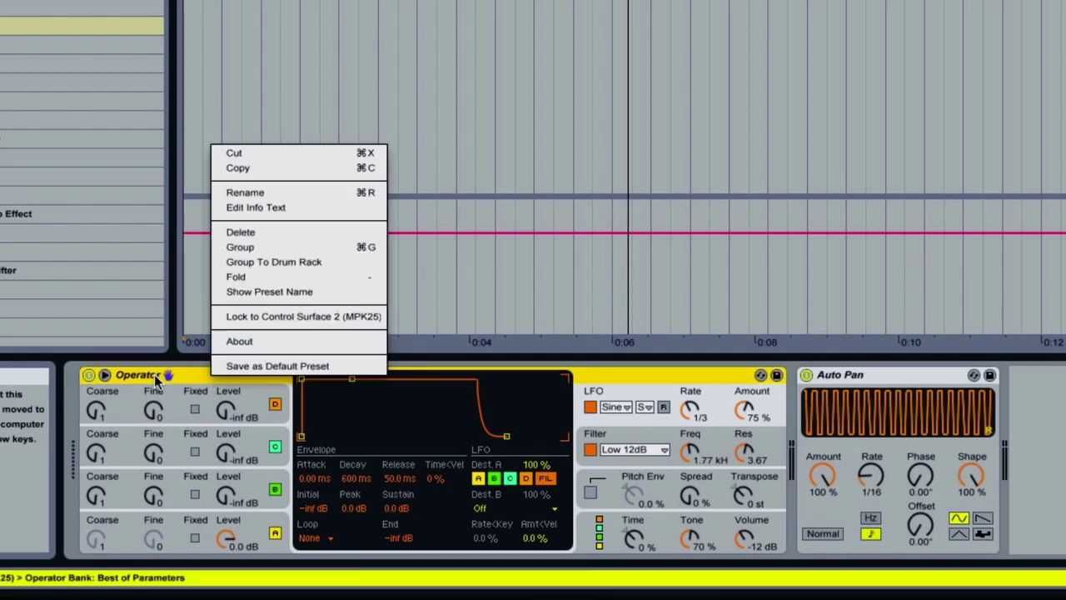
{"action": "left_click", "coordinate": [245, 248]}
{"action": "left_click", "coordinate": [89, 395]}
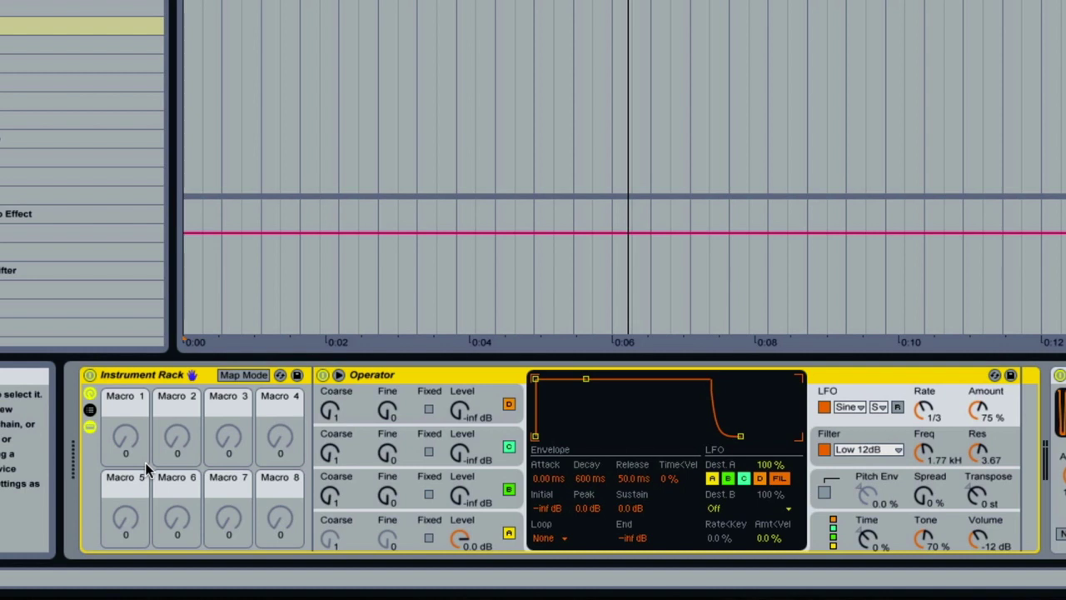
{"action": "left_click", "coordinate": [243, 376]}
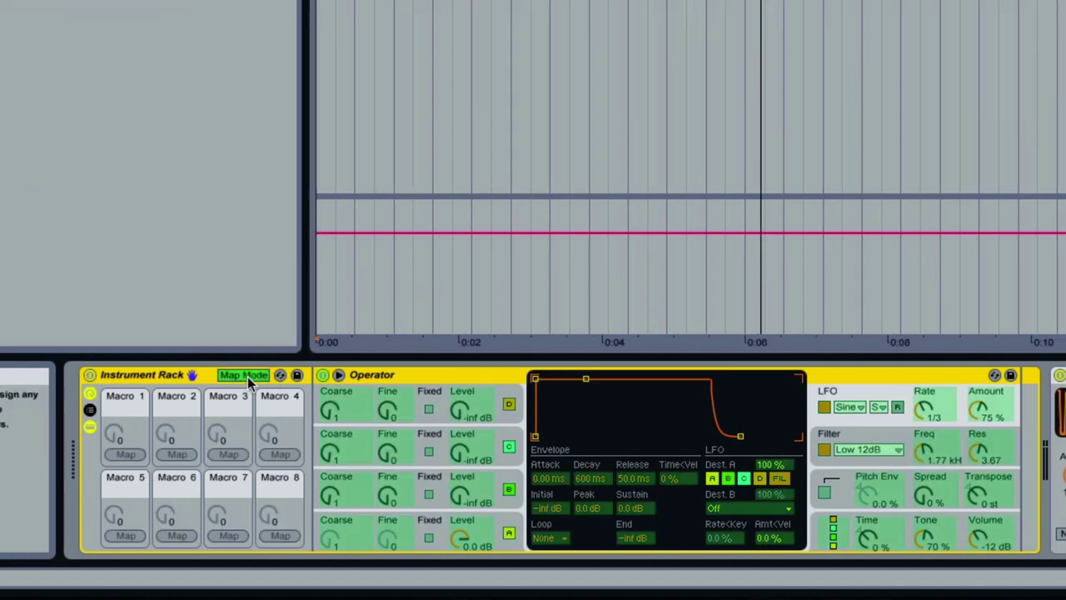
Map Macros 1–4 to Filter Freq, Filter Res, LFO Rate and LFO Amount
{"action": "left_click", "coordinate": [922, 451]}
{"action": "left_click", "coordinate": [126, 453]}
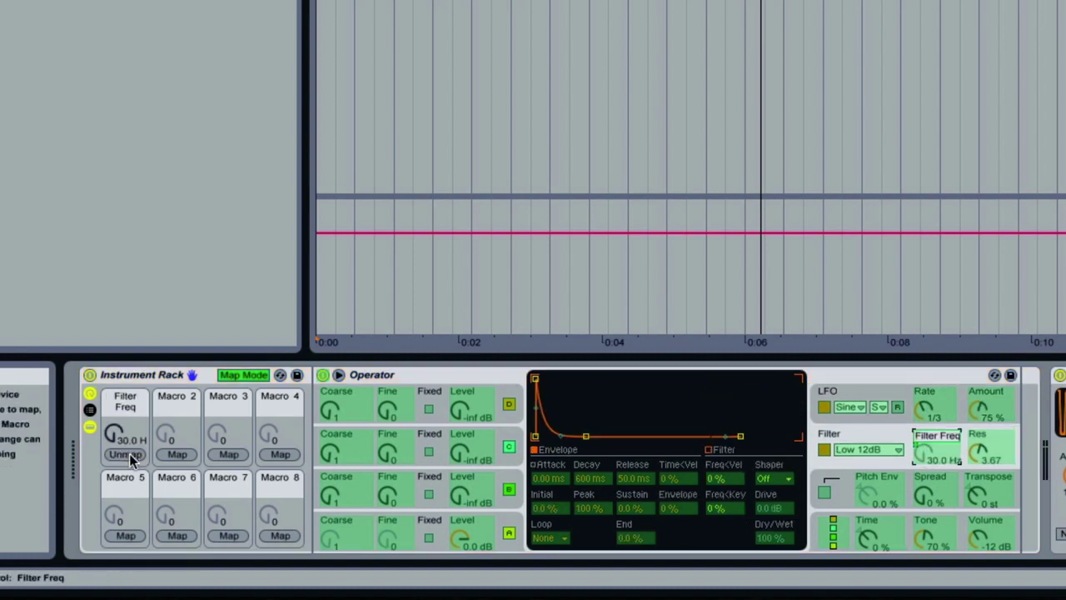
{"action": "left_click", "coordinate": [978, 449]}
{"action": "left_click", "coordinate": [176, 454]}
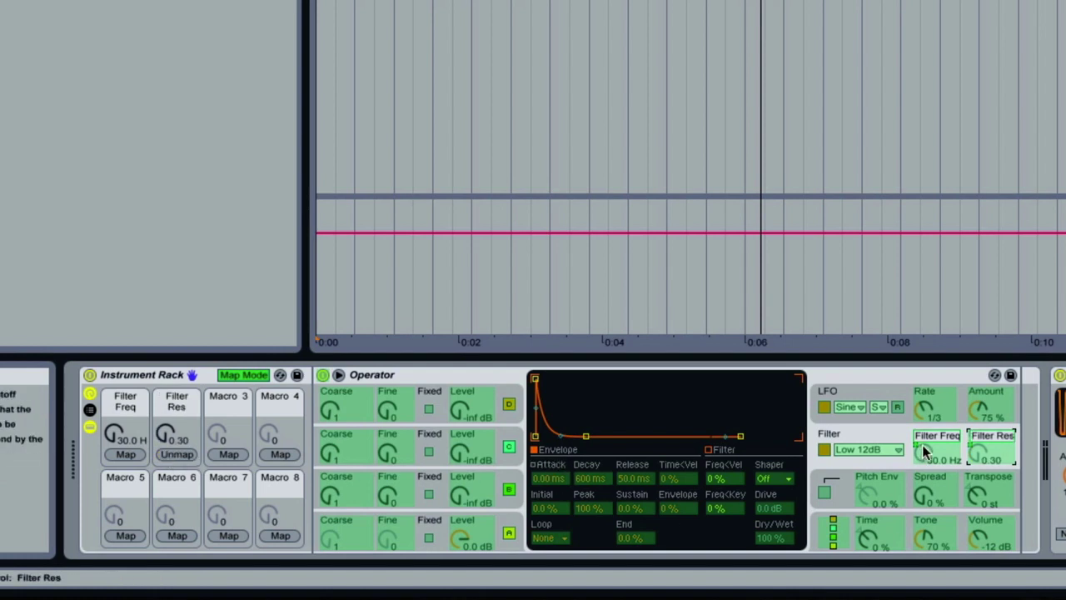
{"action": "left_click", "coordinate": [926, 406]}
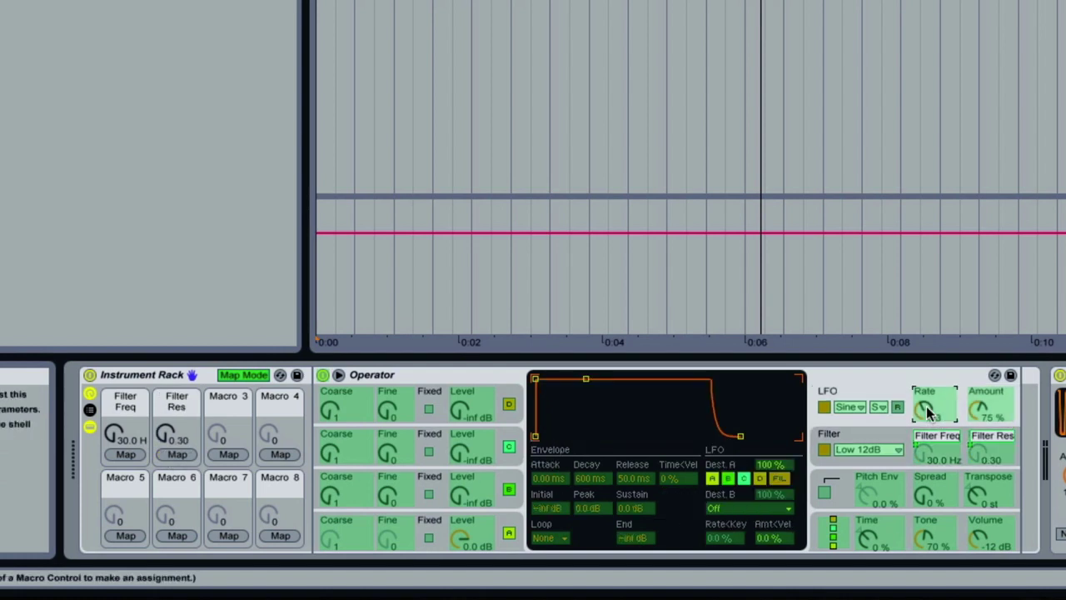
{"action": "left_click", "coordinate": [229, 454]}
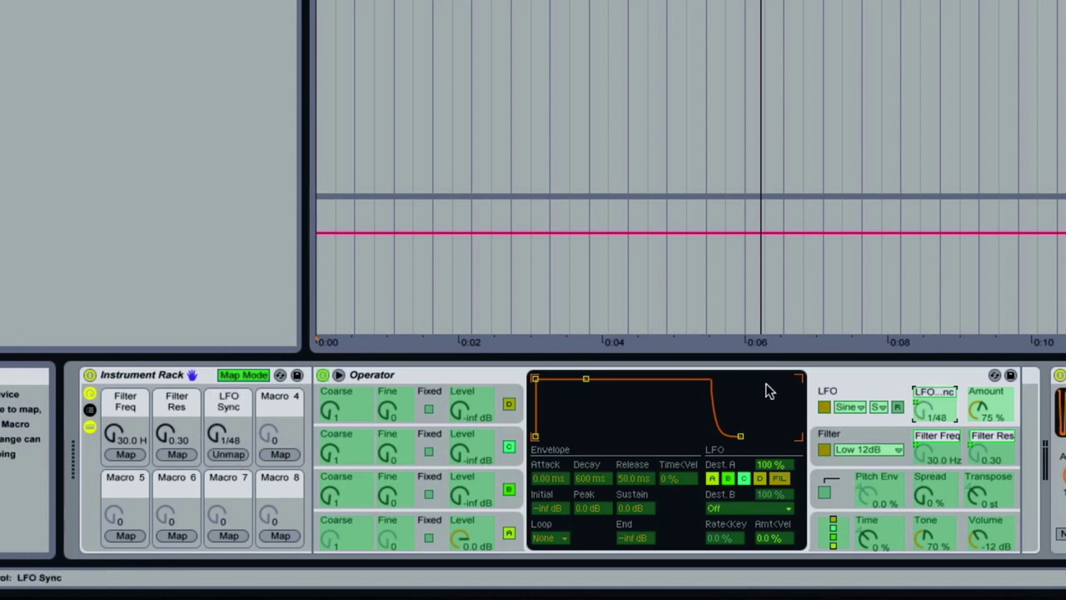
{"action": "left_click", "coordinate": [985, 403]}
{"action": "left_click", "coordinate": [279, 454]}
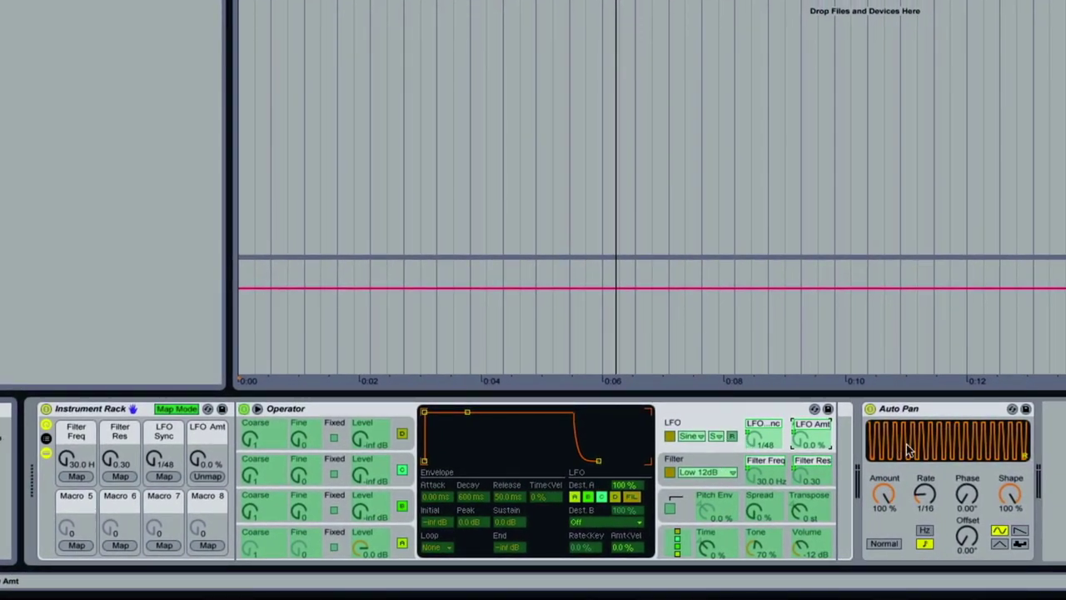
Move Auto Pan into the rack after Operator and map Macro 5 to its Rate
{"action": "left_click", "coordinate": [946, 409]}
{"action": "left_click_drag", "start_coordinate": [945, 412], "coordinate": [831, 433]}
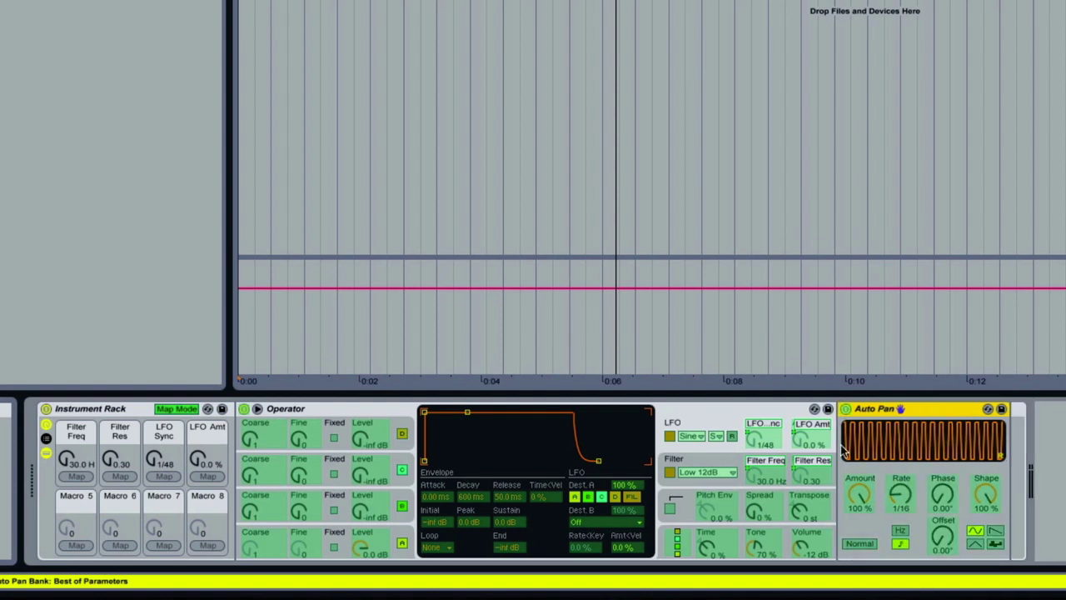
{"action": "left_click", "coordinate": [901, 496]}
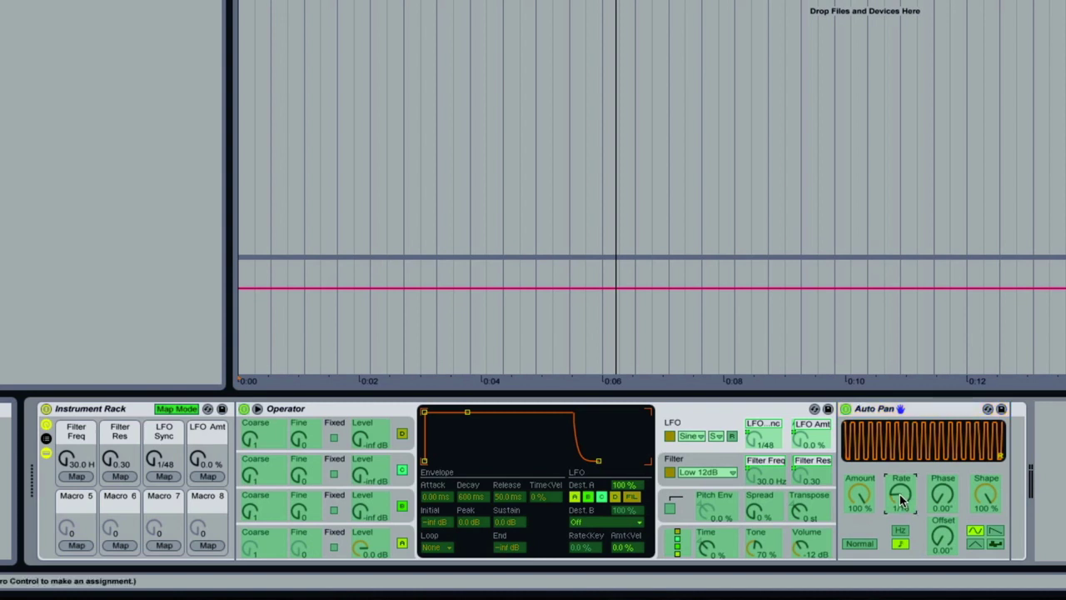
{"action": "left_click", "coordinate": [77, 545]}
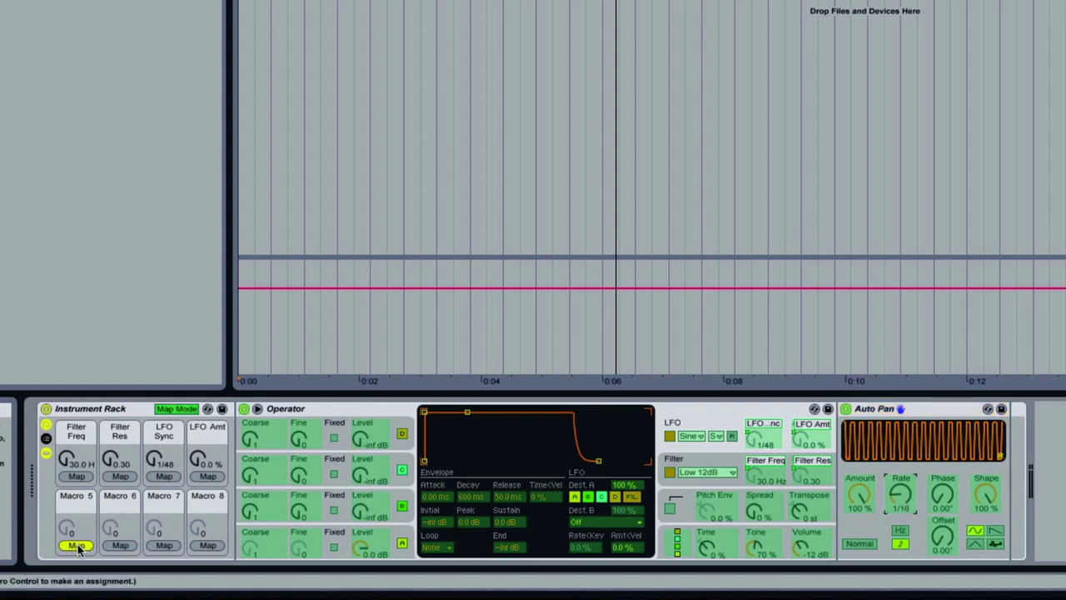
{"action": "left_click", "coordinate": [176, 411]}
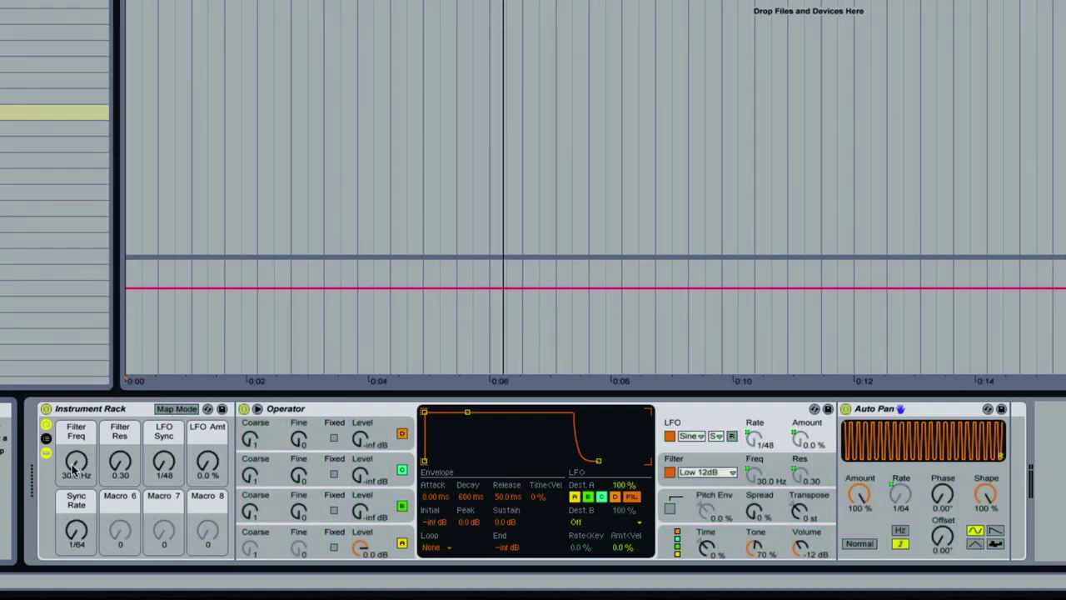
Dial in the macros: Filter Freq around 130 Hz, Sync Rate 1/12, Filter Res 1.76
{"action": "left_click_drag", "start_coordinate": [73, 470], "coordinate": [73, 465]}
{"action": "left_click_drag", "start_coordinate": [76, 537], "coordinate": [76, 537]}
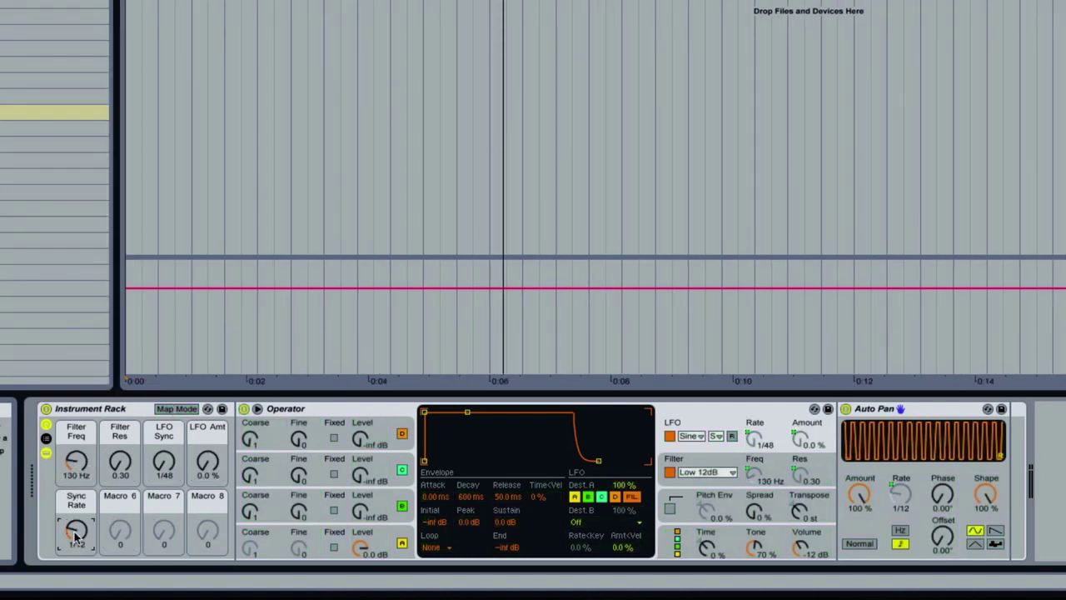
{"action": "left_click_drag", "start_coordinate": [121, 463], "coordinate": [207, 448]}
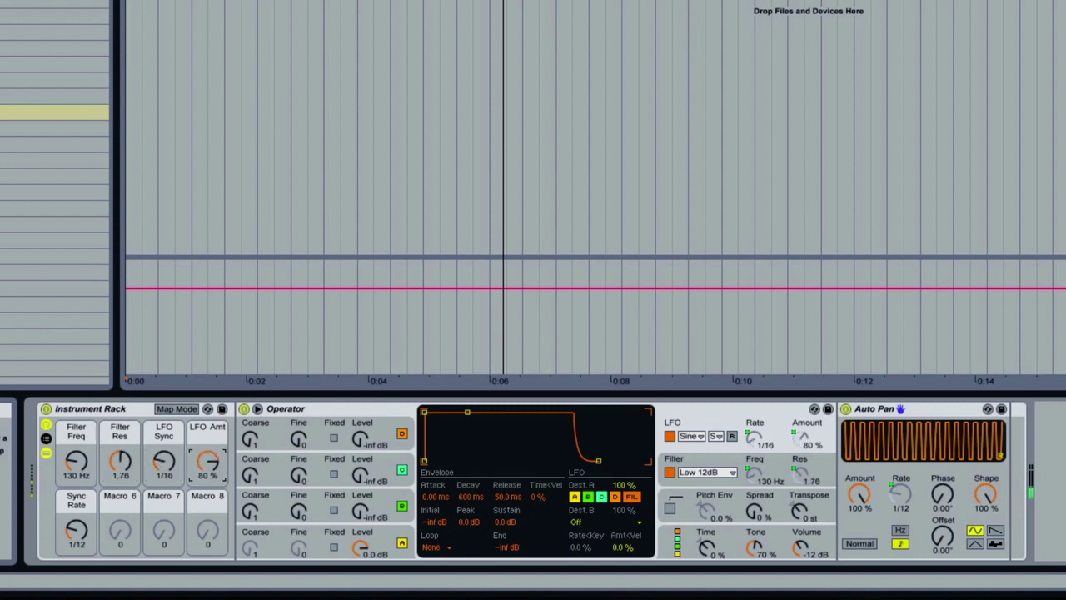
{"action": "left_click_drag", "start_coordinate": [77, 462], "coordinate": [76, 447]}
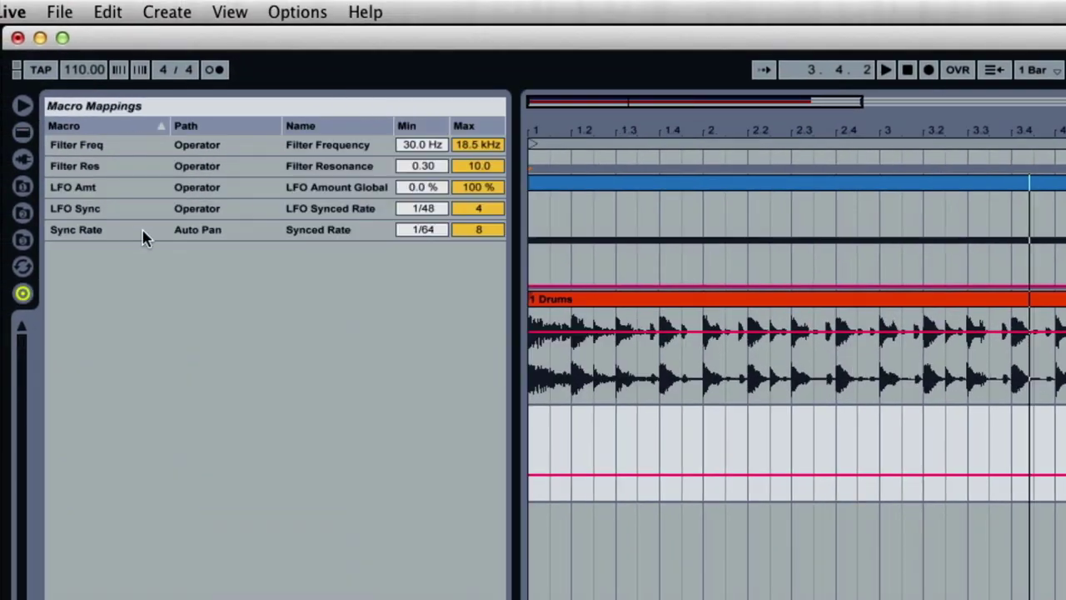
Raise the Filter Freq mapping minimum to about 86 Hz, then sweep the macro to 1.69 kHz
{"action": "left_click_drag", "start_coordinate": [432, 145], "coordinate": [473, 146]}
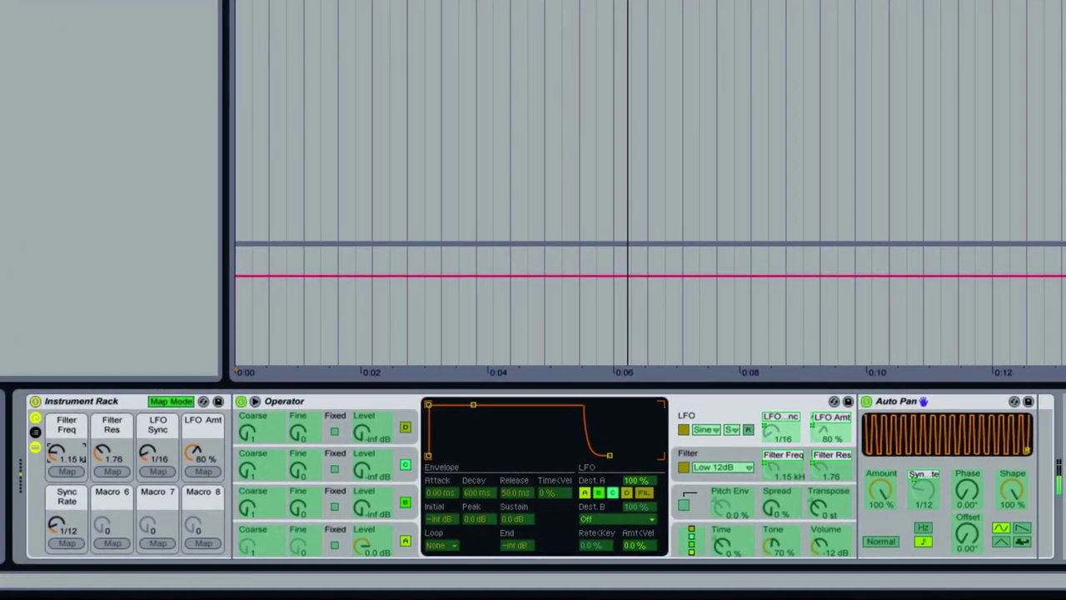
{"action": "left_click_drag", "start_coordinate": [100, 591], "coordinate": [100, 579]}
{"action": "mouse_move", "coordinate": [55, 452]}
{"action": "left_mouse_down"}
{"action": "mouse_move", "coordinate": [56, 509]}
{"action": "mouse_move", "coordinate": [52, 450]}
{"action": "left_mouse_up"}
Set LFO Sync to 1/12, Sync Rate 1/16 and LFO Amt 74 %, comparing against the Scratchy clip
{"action": "left_click", "coordinate": [172, 401]}
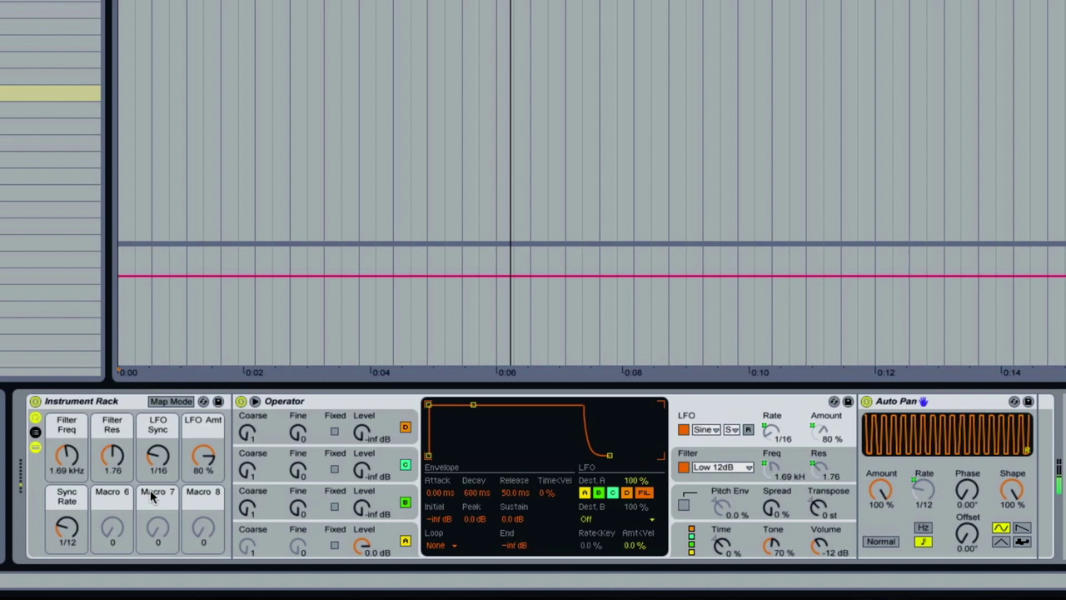
{"action": "left_click_drag", "start_coordinate": [154, 464], "coordinate": [157, 460]}
{"action": "left_click_drag", "start_coordinate": [66, 527], "coordinate": [67, 533]}
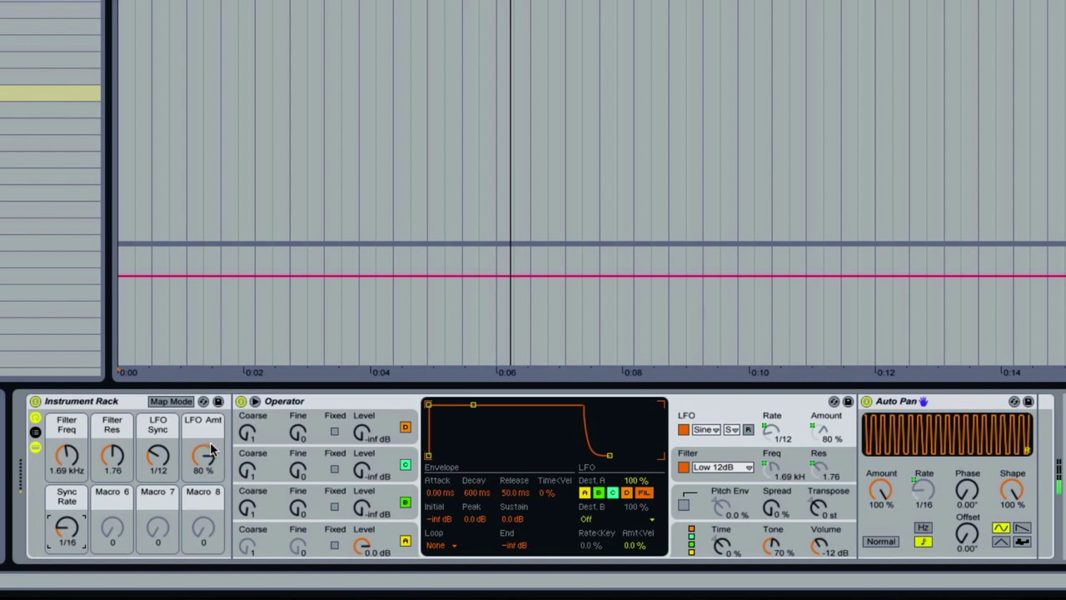
{"action": "mouse_move", "coordinate": [210, 449]}
{"action": "left_mouse_down"}
{"action": "mouse_move", "coordinate": [210, 500]}
{"action": "mouse_move", "coordinate": [210, 448]}
{"action": "left_mouse_up"}
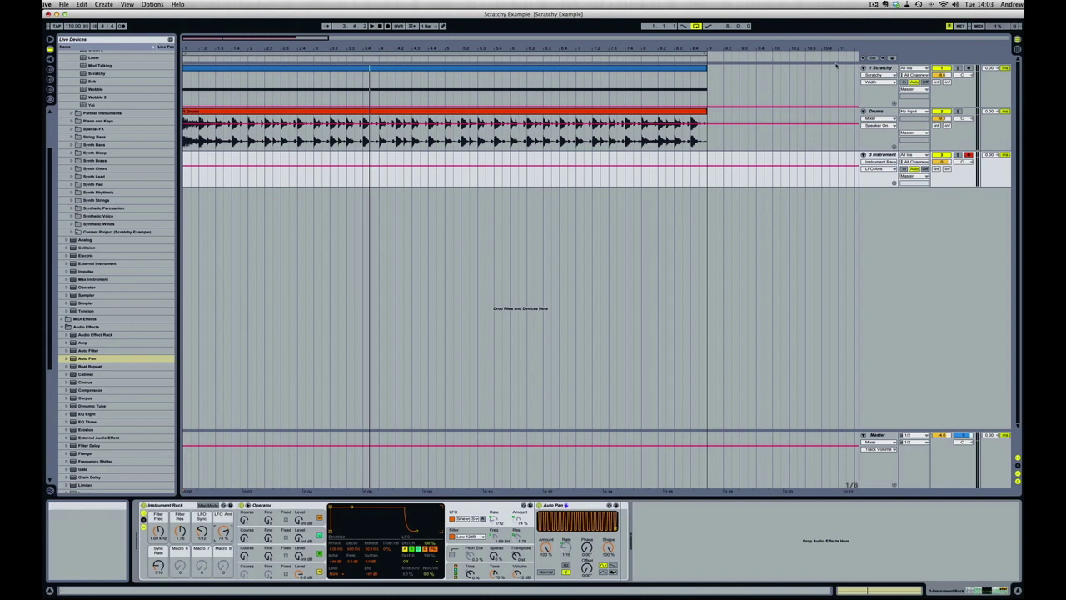
{"action": "left_click", "coordinate": [441, 79]}
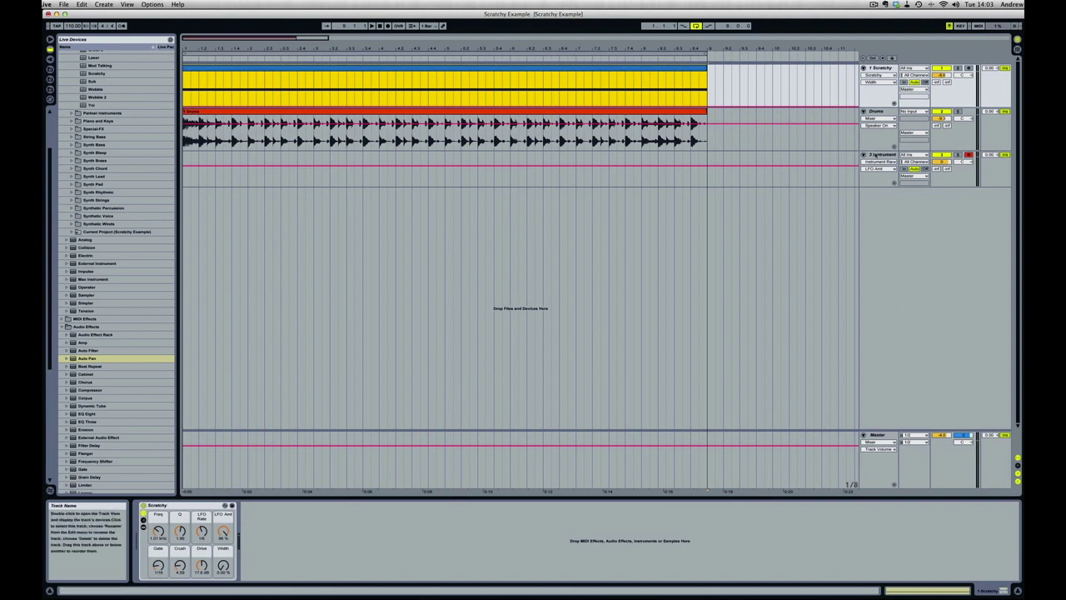
{"action": "left_click", "coordinate": [884, 156]}
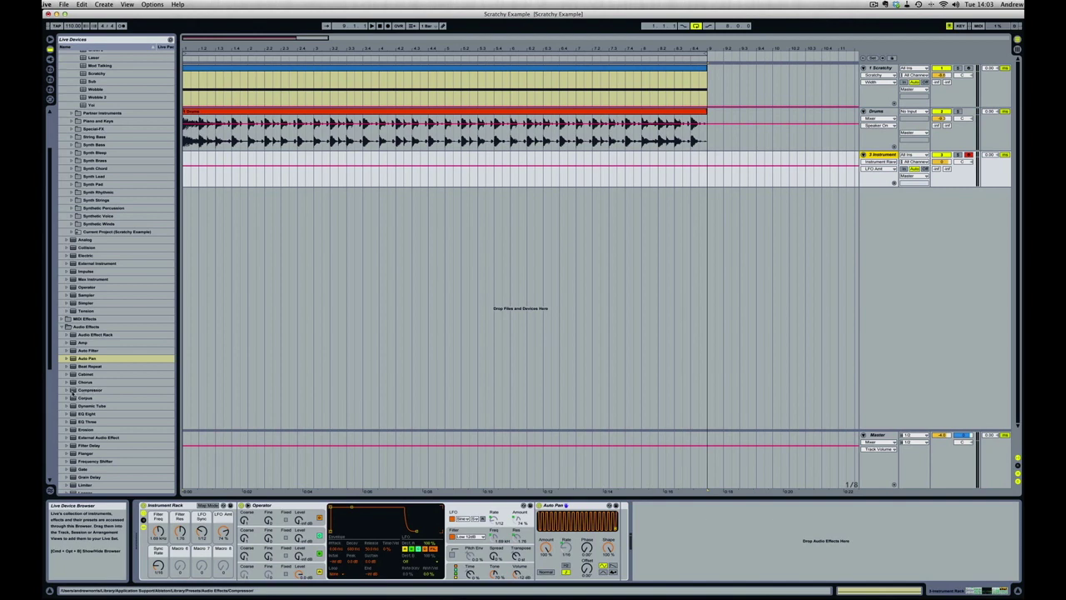
Add Redux after Auto Pan in the rack with Soft downsampling
{"action": "scroll", "coordinate": [137, 389], "scroll_direction": "down", "scroll_amount": 10}
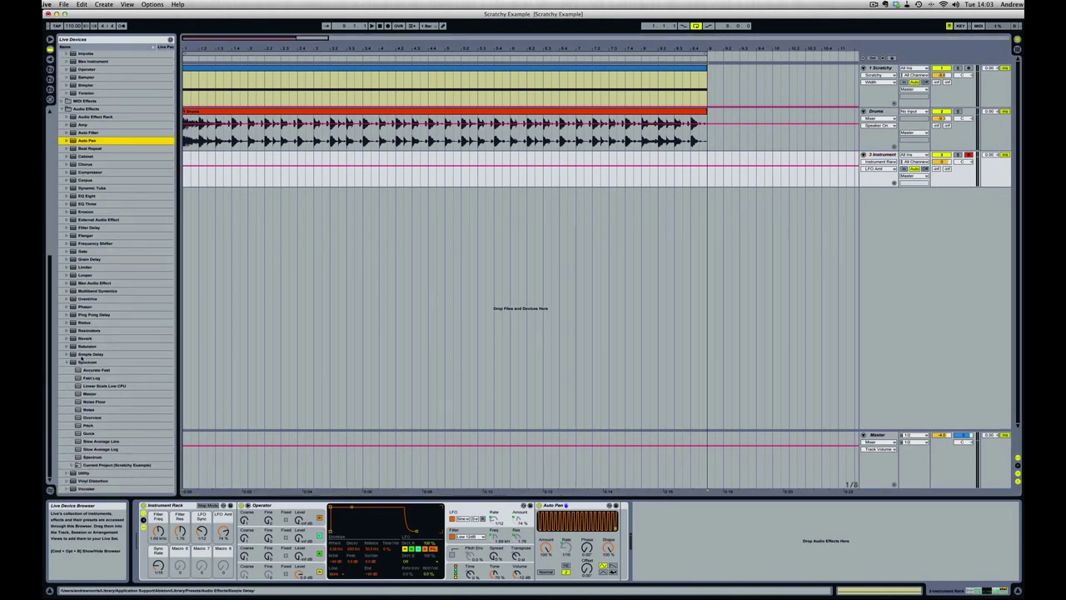
{"action": "left_click_drag", "start_coordinate": [83, 325], "coordinate": [621, 532]}
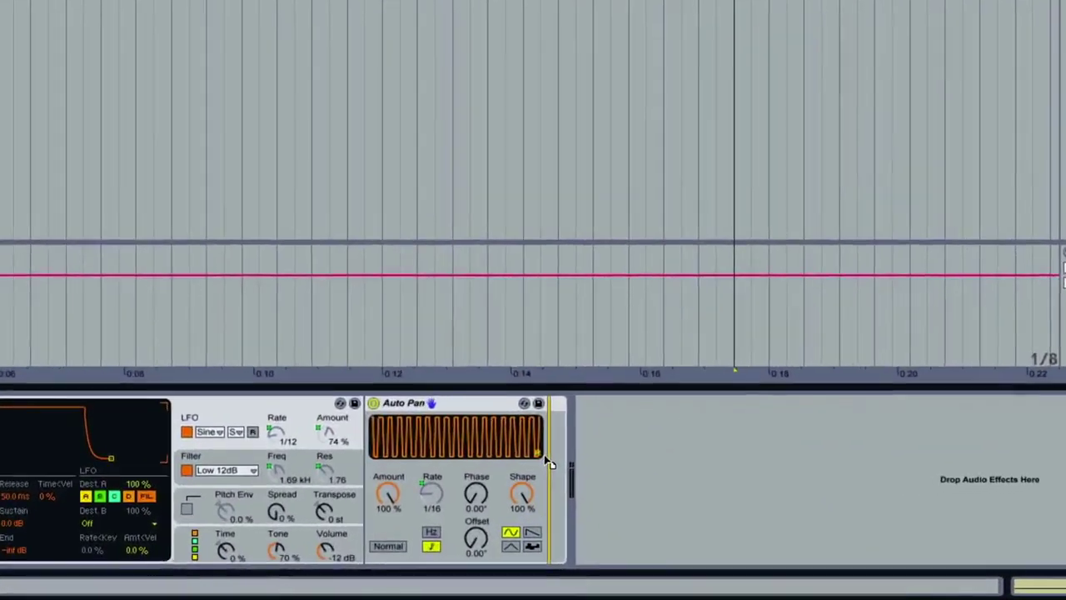
{"action": "left_click_drag", "start_coordinate": [548, 462], "coordinate": [548, 461]}
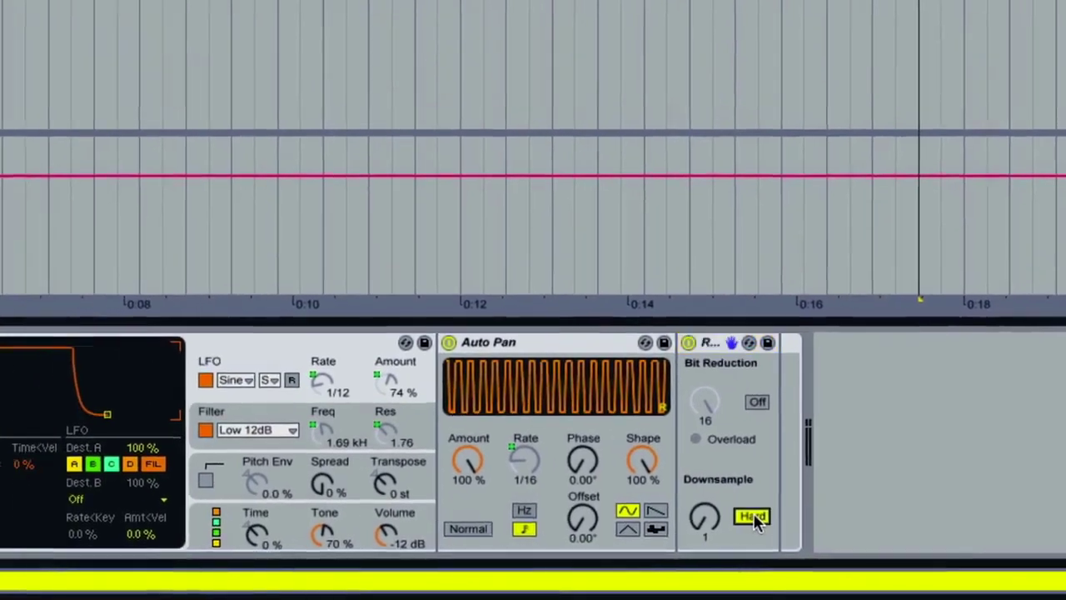
{"action": "left_click", "coordinate": [565, 504]}
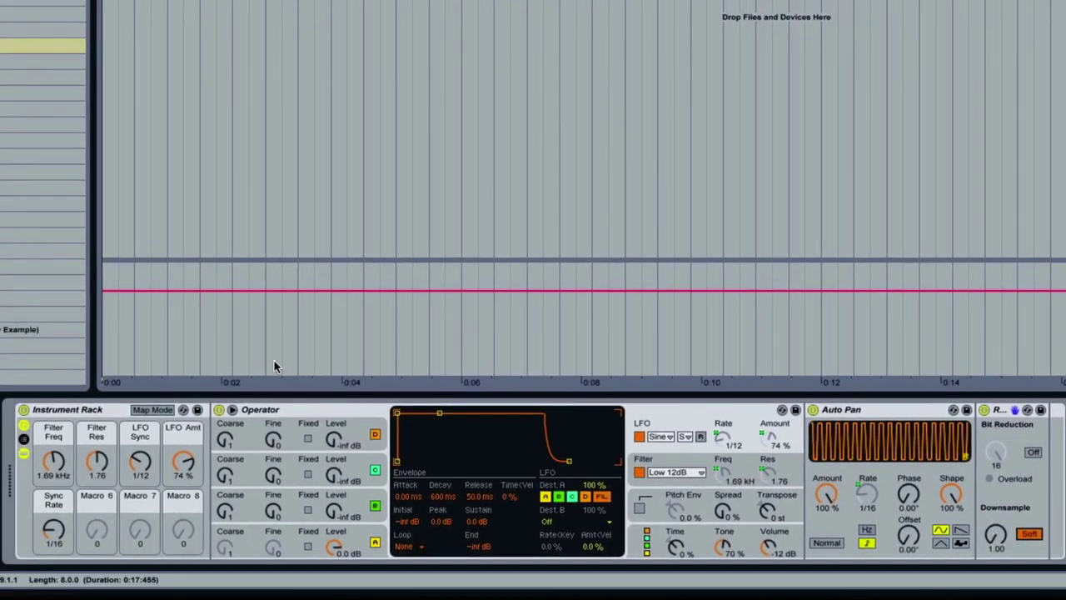
Map Redux's Downsample amount to Macro 6, Sample Soft, and raise it
{"action": "left_click", "coordinate": [109, 405]}
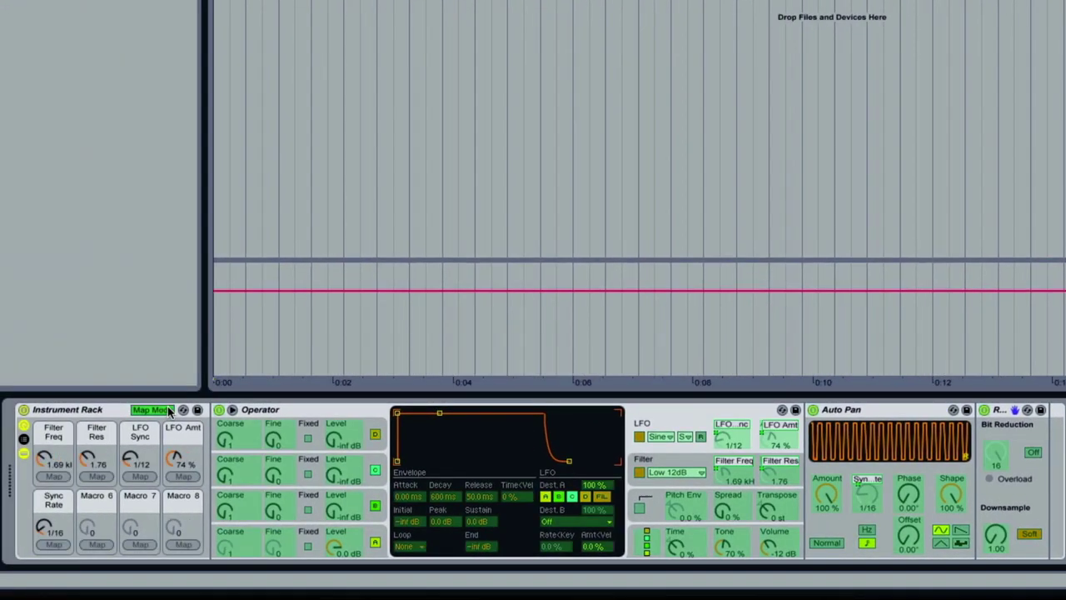
{"action": "left_click", "coordinate": [997, 538]}
{"action": "left_click", "coordinate": [97, 544]}
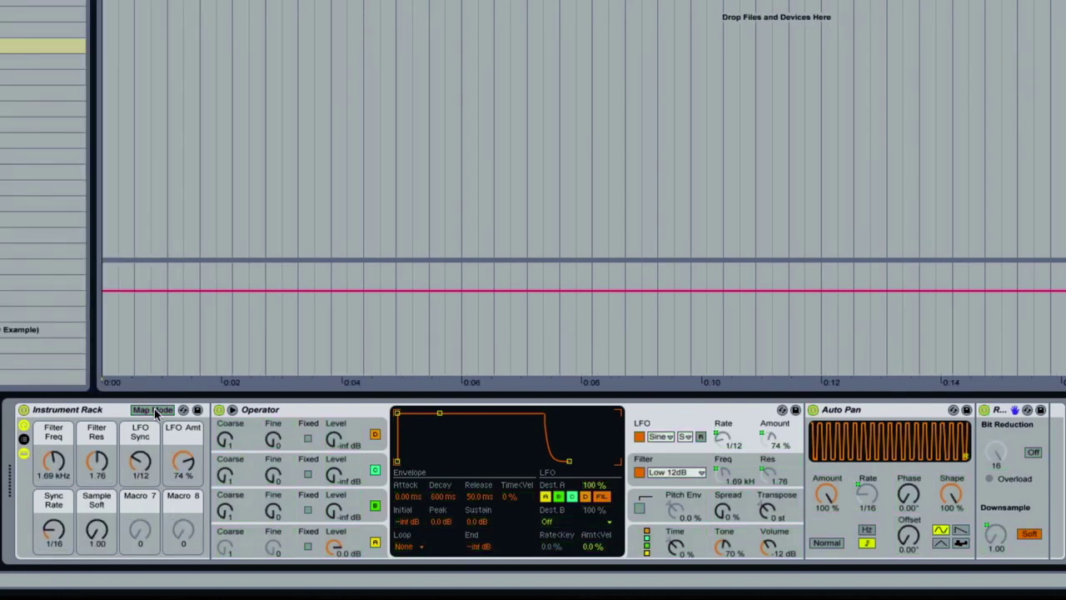
{"action": "left_click", "coordinate": [154, 408]}
{"action": "left_click_drag", "start_coordinate": [98, 533], "coordinate": [97, 537]}
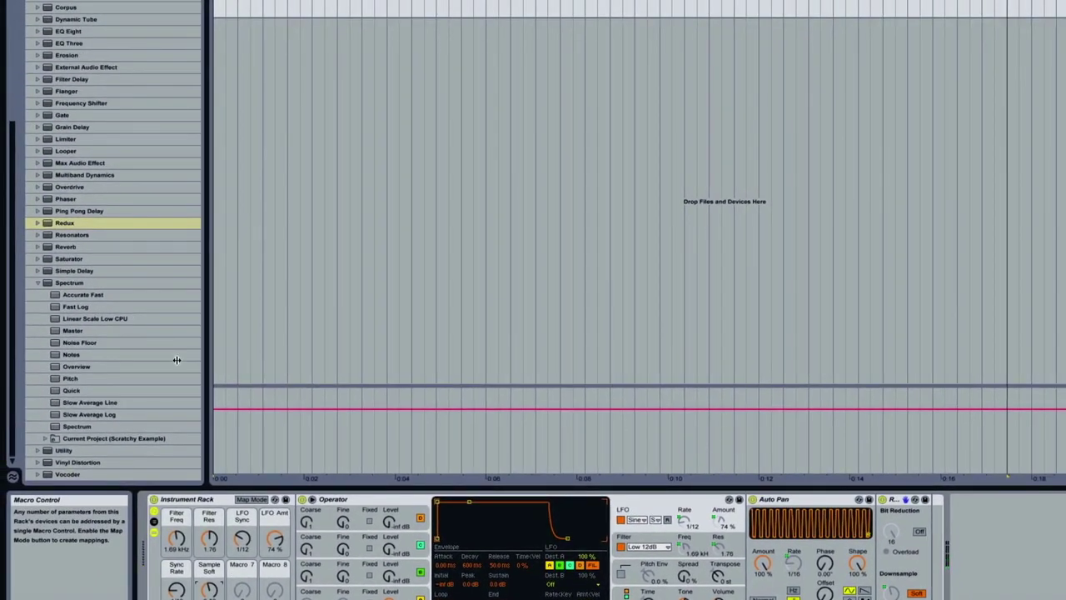
Add a Saturator at the end of the rack and map its Drive to Macro 7
{"action": "left_click", "coordinate": [71, 260]}
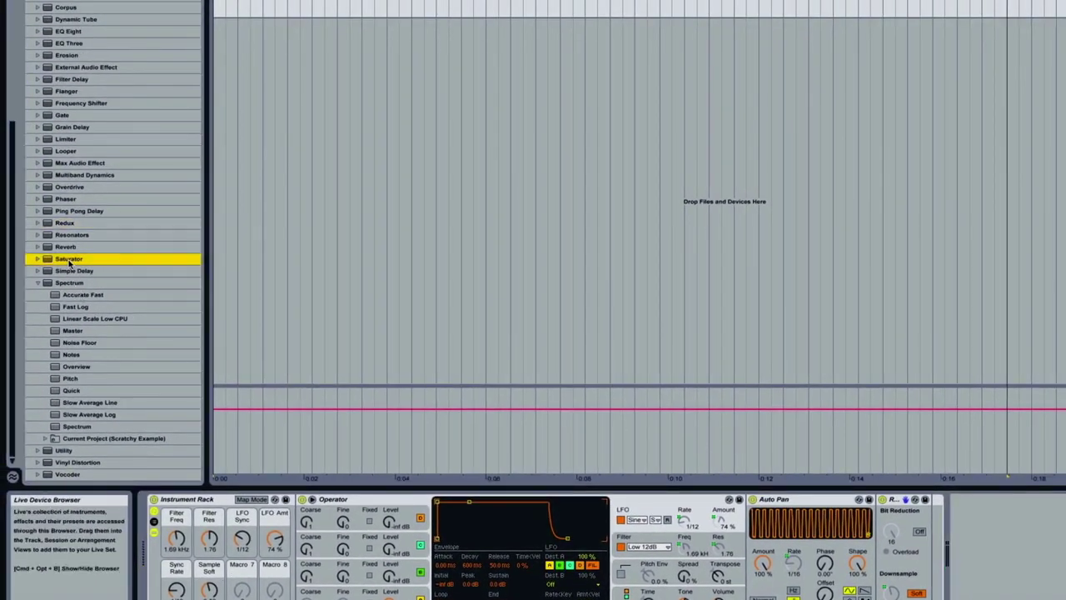
{"action": "left_click_drag", "start_coordinate": [960, 545], "coordinate": [960, 545]}
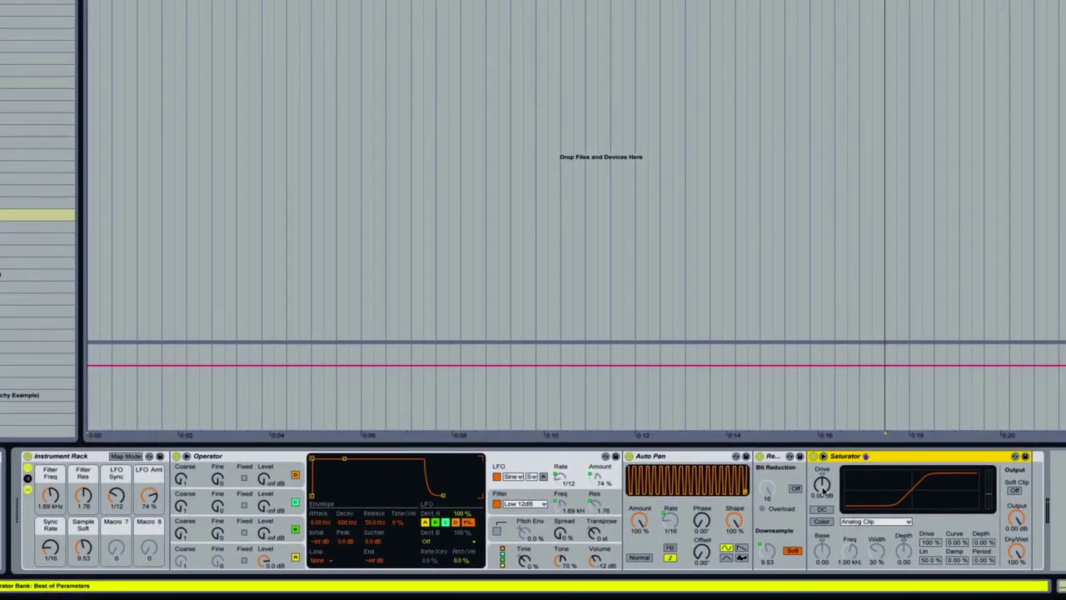
{"action": "left_click", "coordinate": [117, 458]}
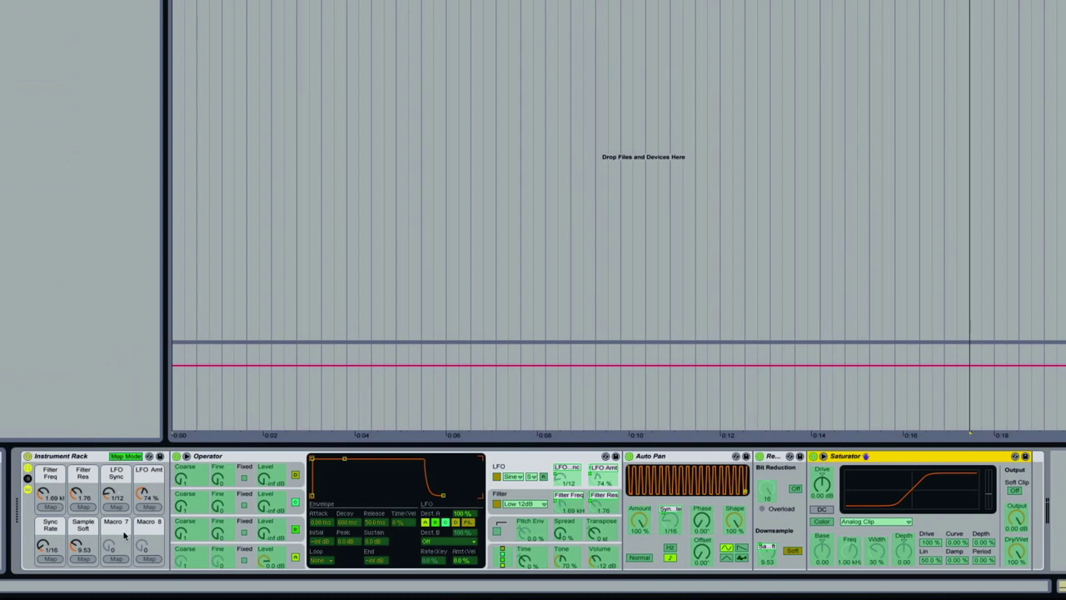
{"action": "left_click", "coordinate": [823, 485]}
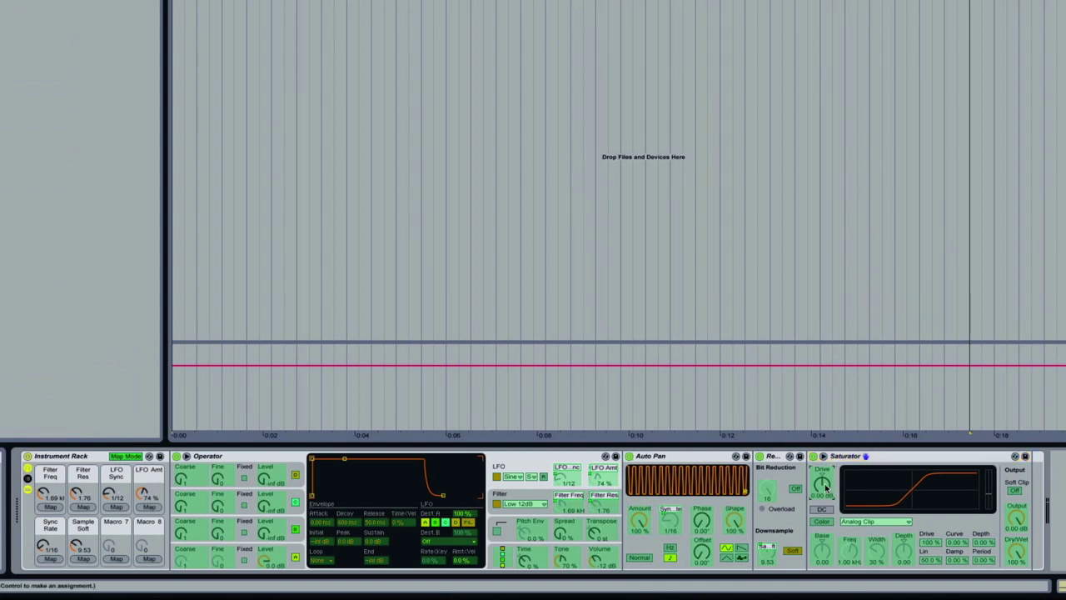
{"action": "left_click", "coordinate": [116, 559]}
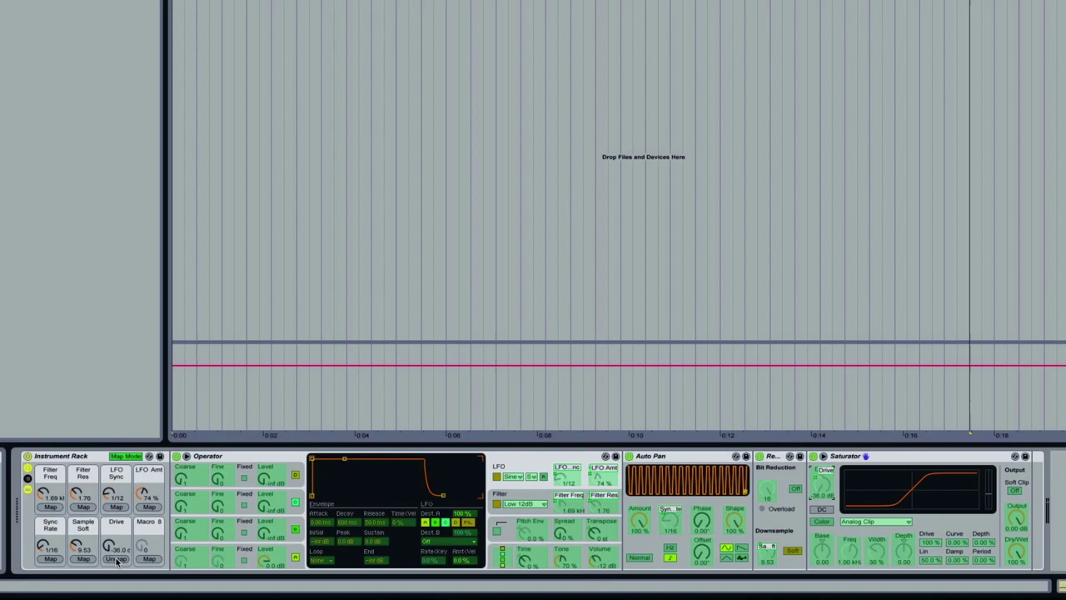
{"action": "left_click", "coordinate": [125, 458]}
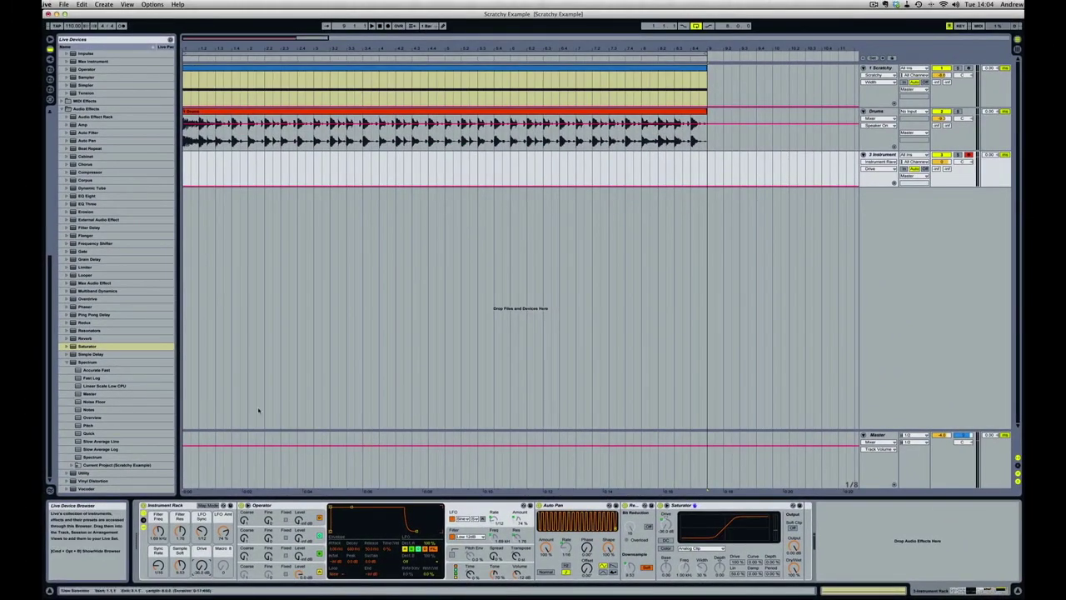
Set the Drive macro mapping's minimum to -15.8 dB
{"action": "left_click", "coordinate": [210, 505]}
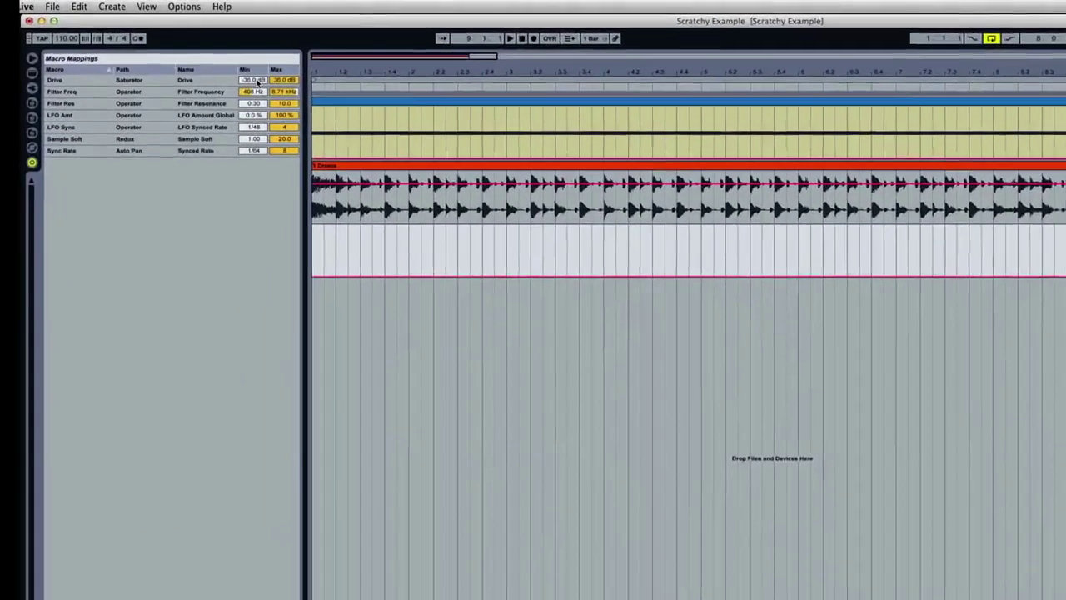
{"action": "left_click", "coordinate": [222, 65]}
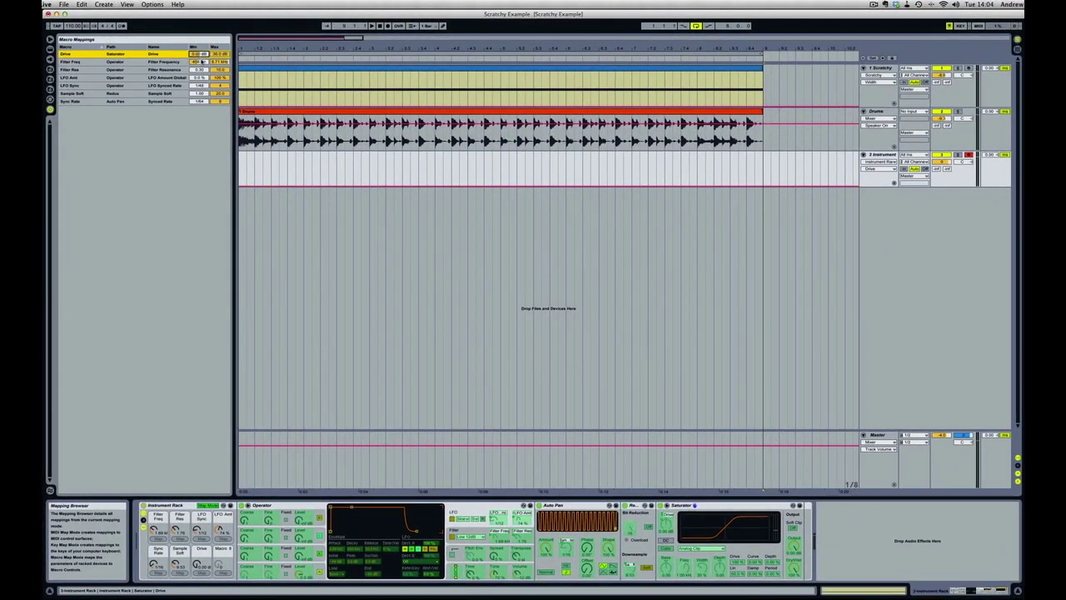
{"action": "left_click", "coordinate": [208, 505]}
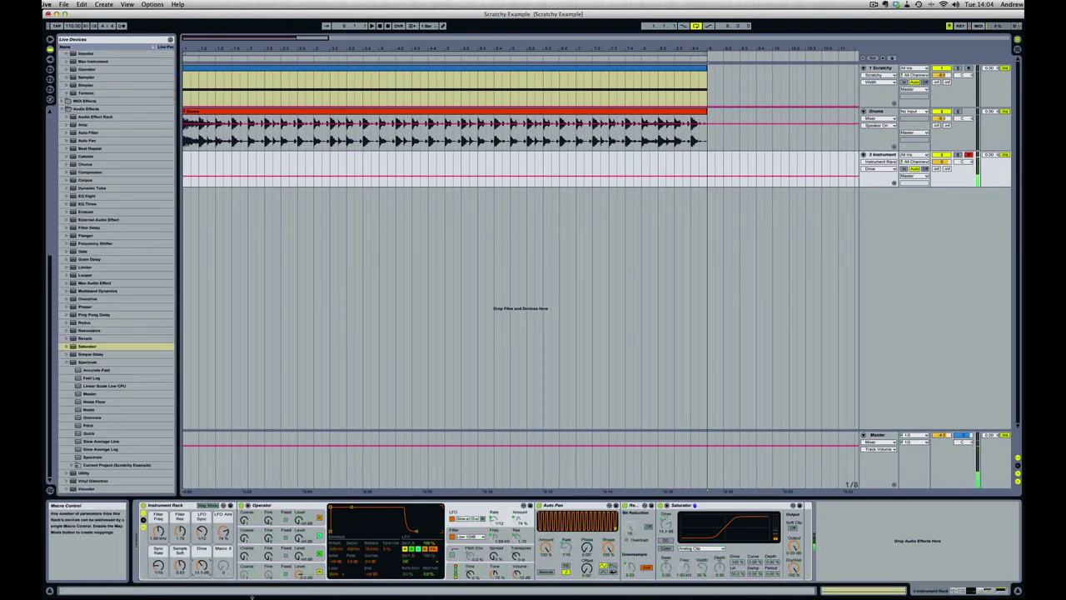
Add a Limiter after the Saturator and lower its Ceiling
{"action": "left_click", "coordinate": [86, 267]}
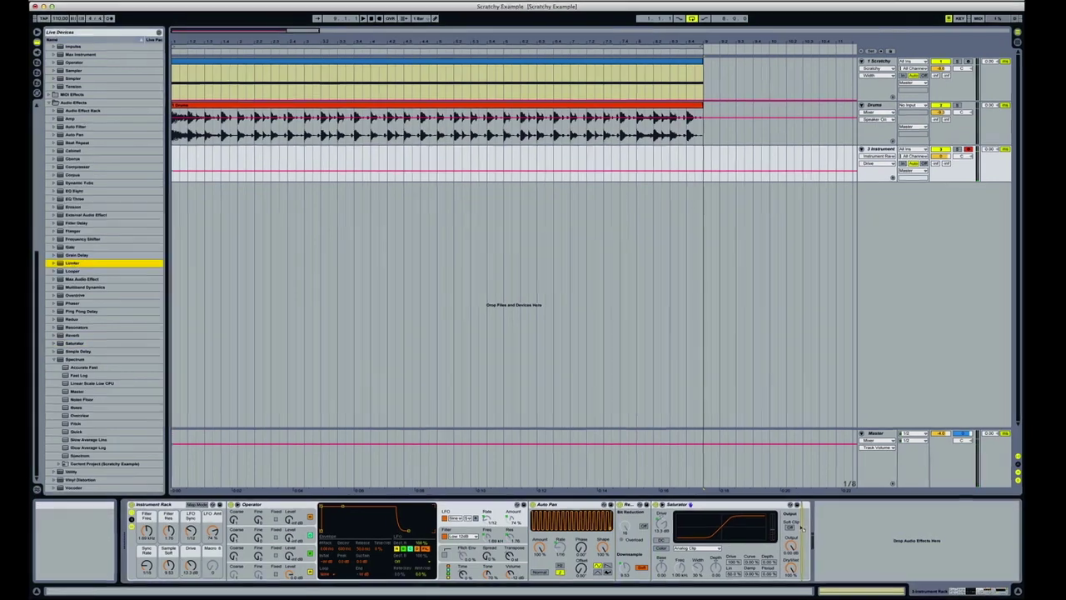
{"action": "left_click_drag", "start_coordinate": [801, 527], "coordinate": [803, 526]}
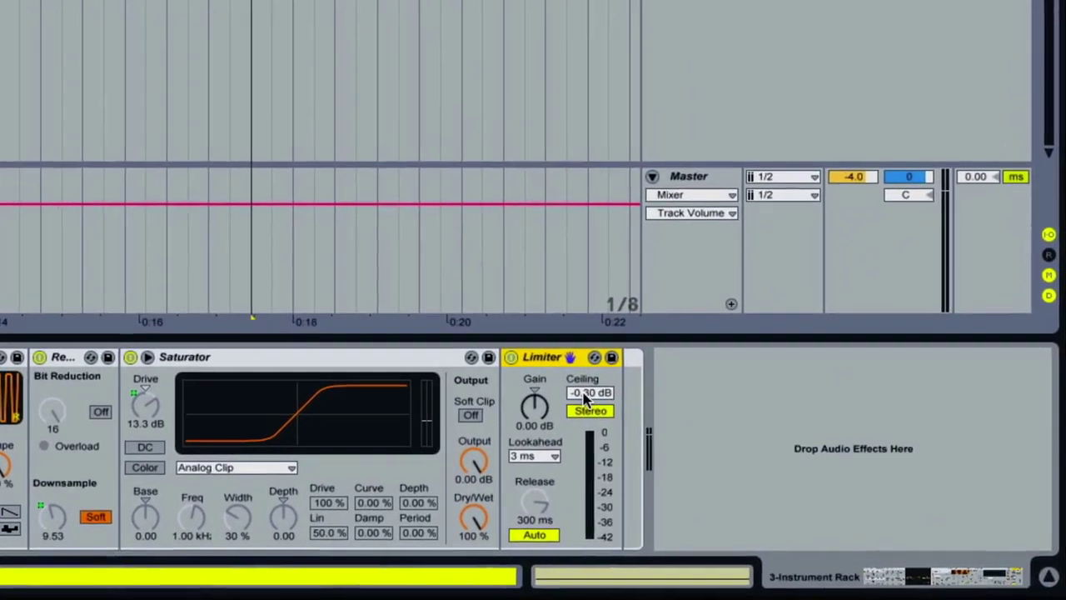
{"action": "left_click_drag", "start_coordinate": [585, 394], "coordinate": [587, 408]}
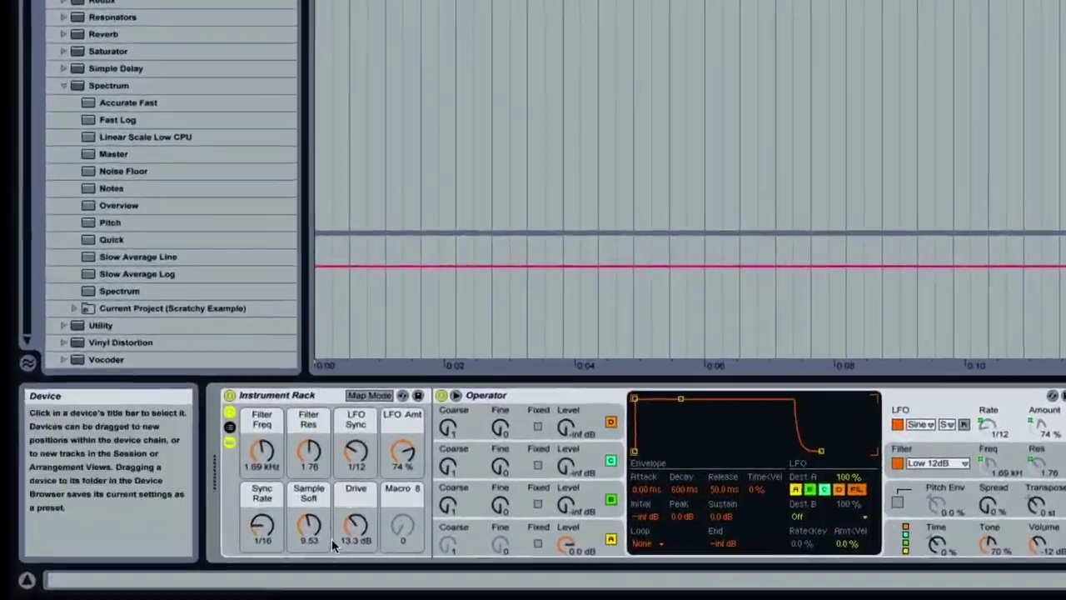
Test the macros, leaving Drive at 21.5 dB and Sample Soft at 10.1
{"action": "left_click_drag", "start_coordinate": [356, 526], "coordinate": [355, 503]}
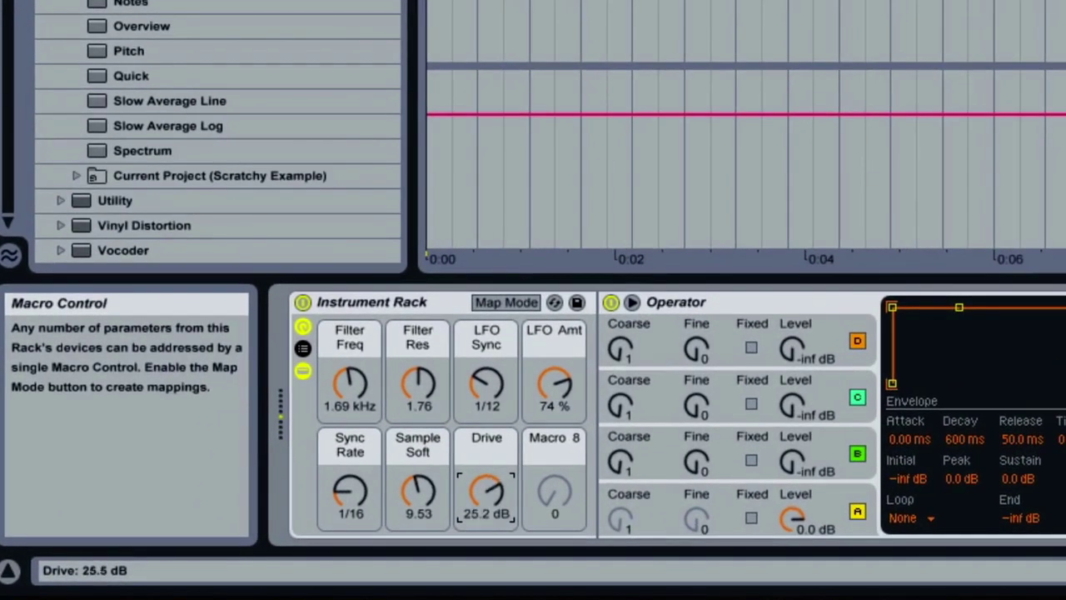
{"action": "left_click_drag", "start_coordinate": [486, 491], "coordinate": [487, 504]}
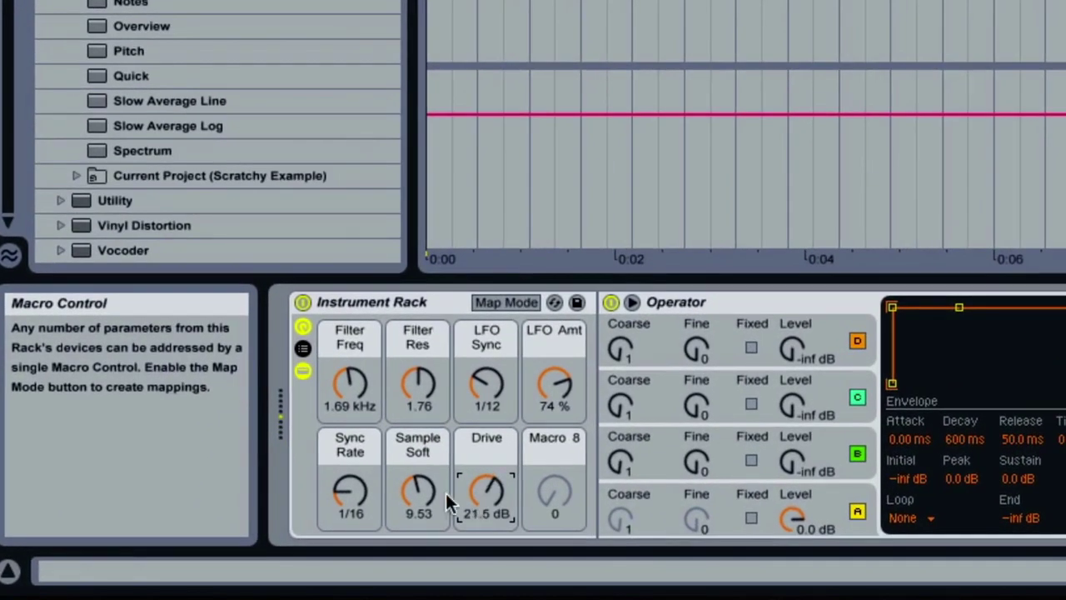
{"action": "mouse_move", "coordinate": [418, 500]}
{"action": "left_mouse_down"}
{"action": "mouse_move", "coordinate": [418, 484]}
{"action": "mouse_move", "coordinate": [418, 515]}
{"action": "mouse_move", "coordinate": [418, 500]}
{"action": "left_mouse_up"}
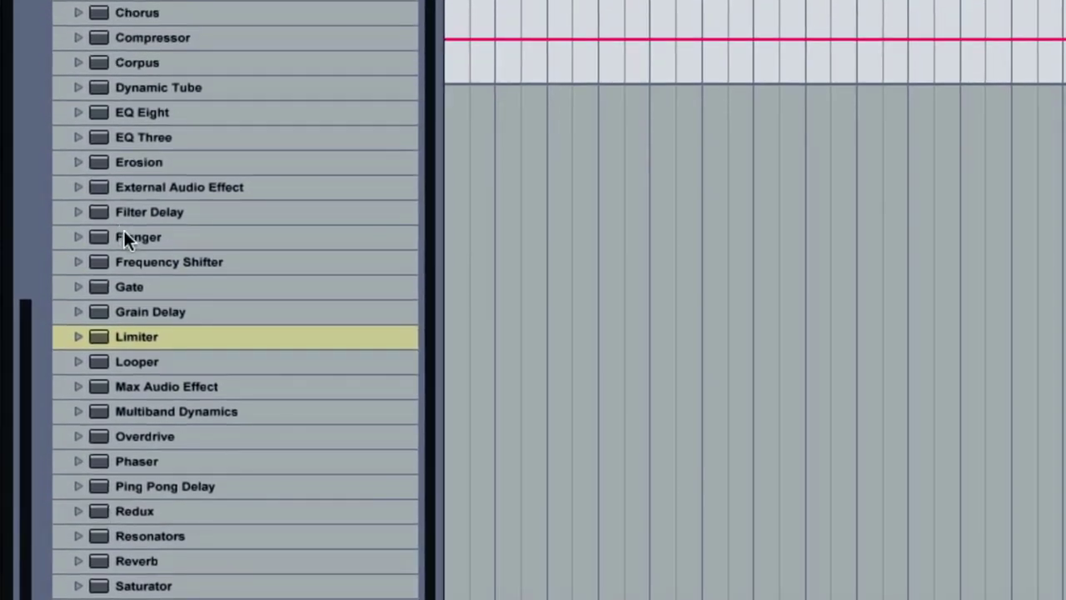
Add a Frequency Shifter after the Limiter with LFO amount 400 Hz and Dry/Wet 0.00 %
{"action": "left_click", "coordinate": [129, 261]}
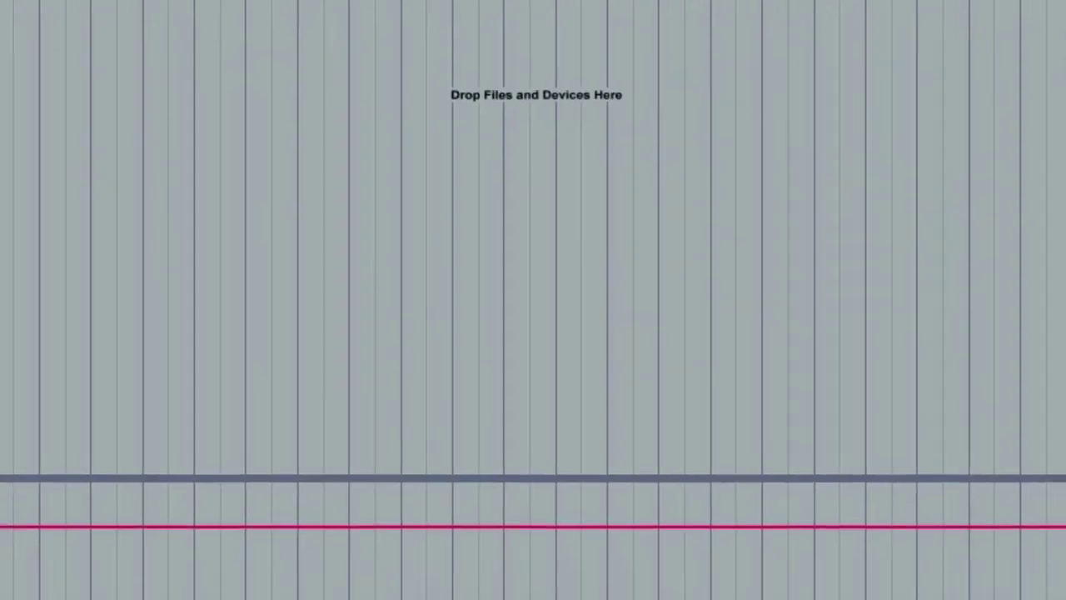
{"action": "left_click_drag", "start_coordinate": [129, 262], "coordinate": [518, 346]}
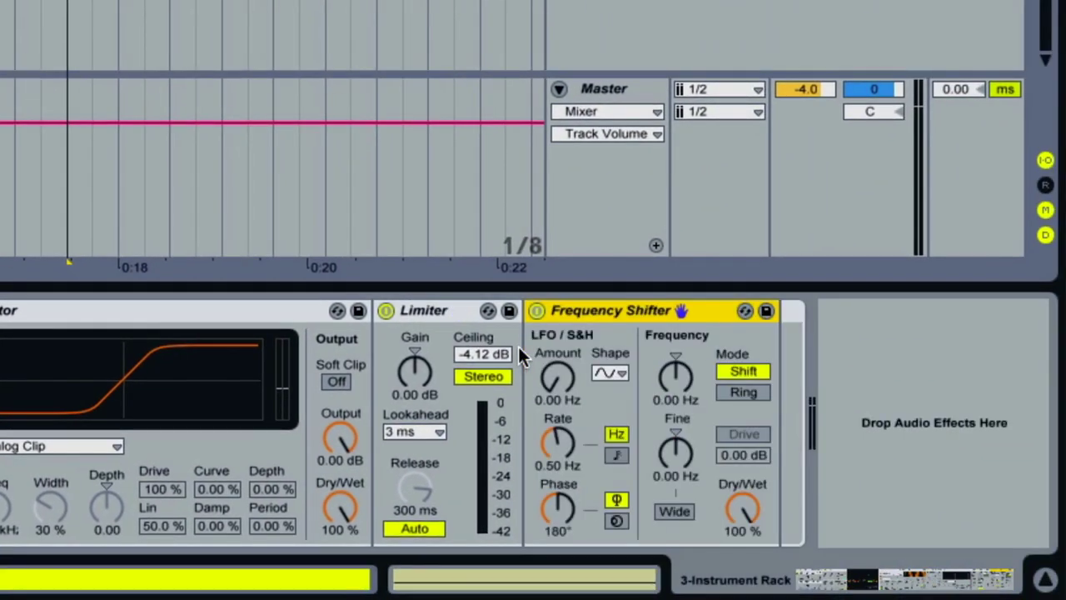
{"action": "left_click", "coordinate": [557, 379]}
{"action": "left_click_drag", "start_coordinate": [556, 379], "coordinate": [556, 342]}
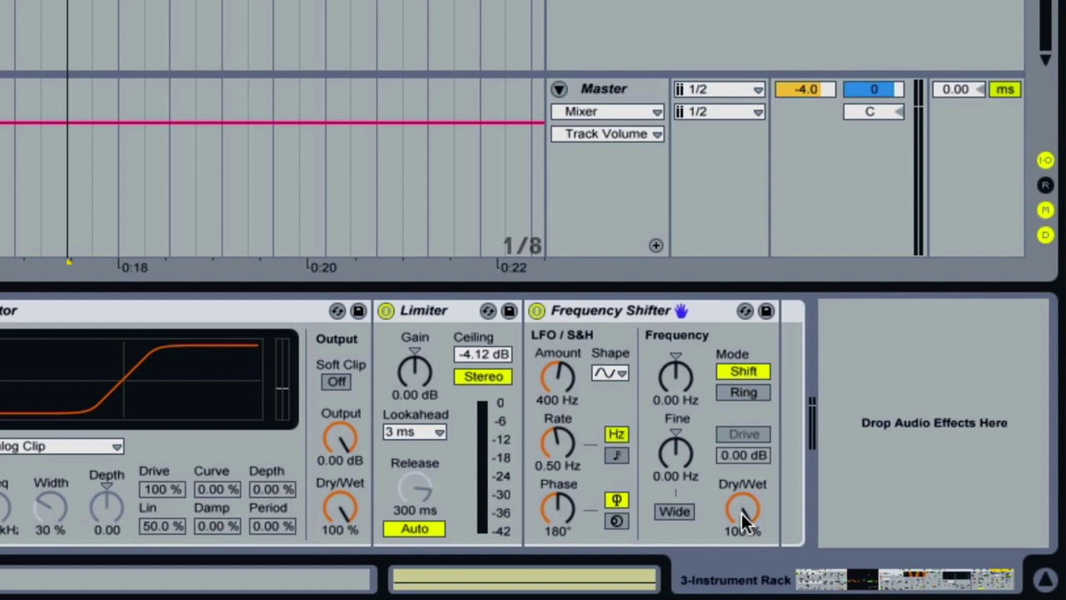
{"action": "left_click_drag", "start_coordinate": [741, 513], "coordinate": [741, 583]}
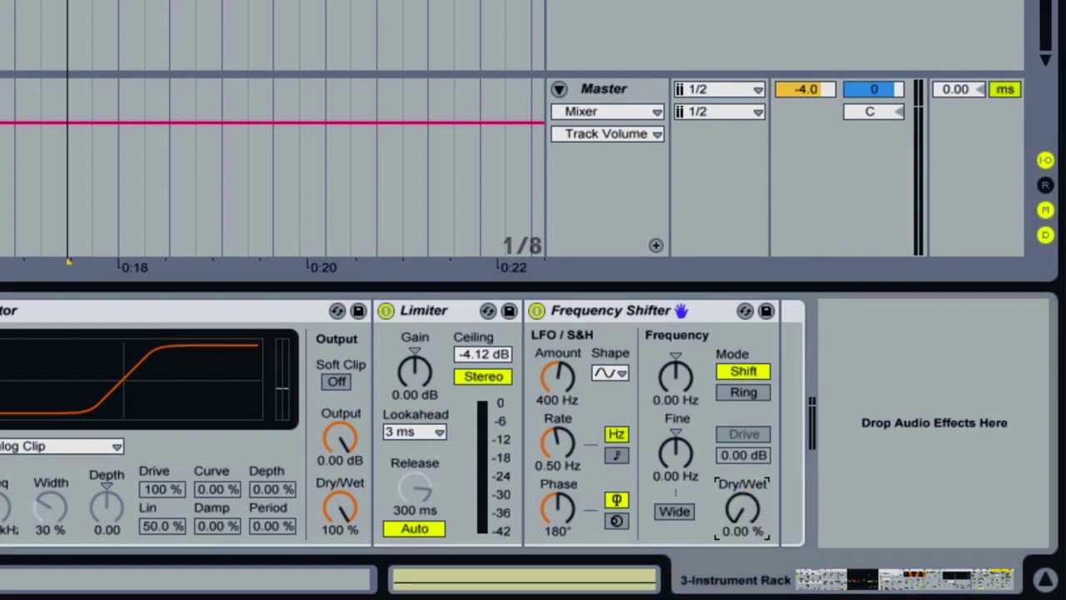
{"action": "mouse_move", "coordinate": [741, 508]}
{"action": "left_mouse_down"}
{"action": "mouse_move", "coordinate": [741, 420]}
{"action": "mouse_move", "coordinate": [741, 508]}
{"action": "left_mouse_up"}
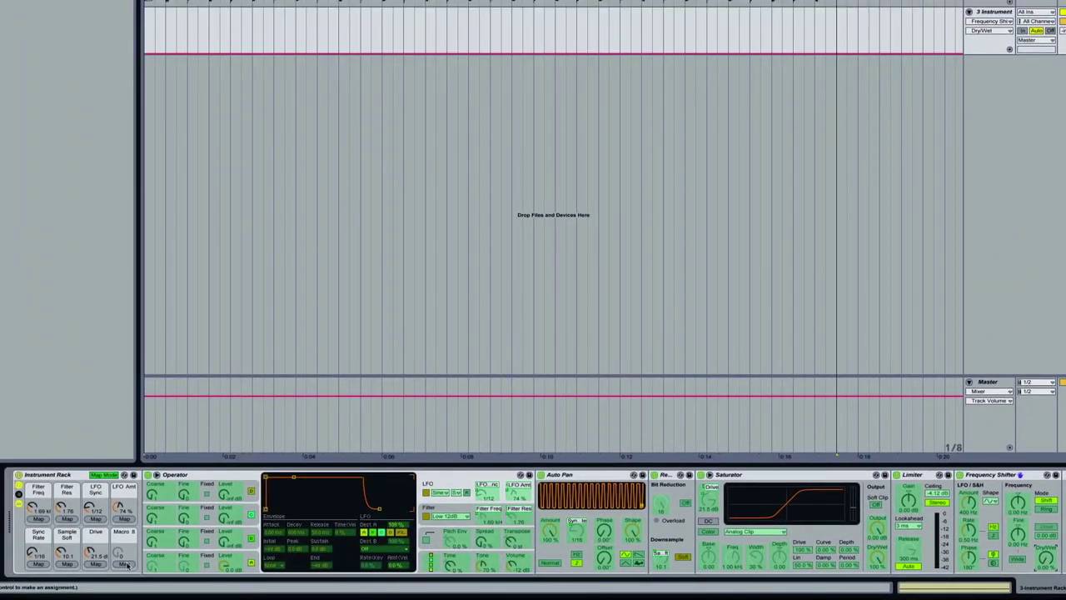
Map the Frequency Shifter's Dry/Wet to Macro 8 and leave Map Mode
{"action": "left_click", "coordinate": [125, 565]}
{"action": "left_click", "coordinate": [102, 474]}
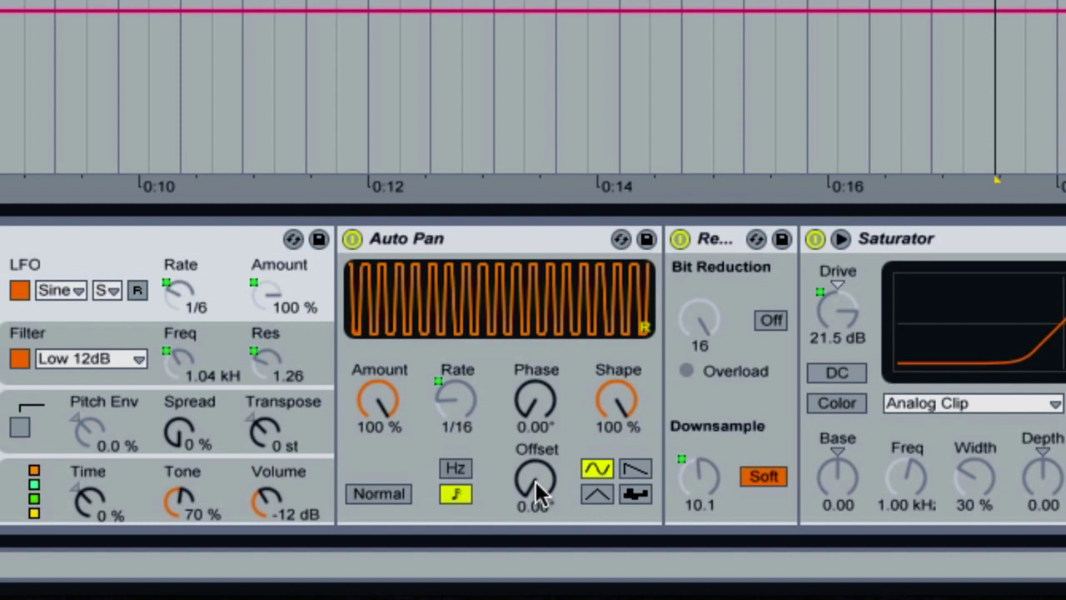
Raise the Auto Pan Offset from 0.00° to about 174°
{"action": "left_click_drag", "start_coordinate": [536, 481], "coordinate": [535, 362]}
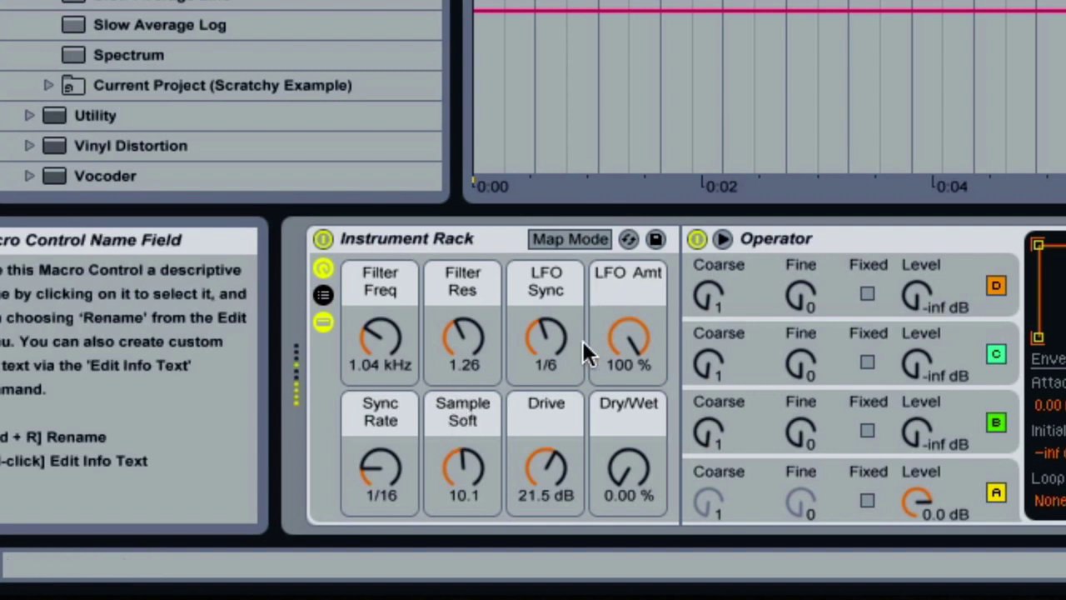
Dial LFO Sync 1/12, Filter Freq 882 Hz, Res 3.31, LFO Amt 69 %, Sample Soft 1.00, Dry/Wet 100 %
{"action": "left_click_drag", "start_coordinate": [579, 348], "coordinate": [579, 304]}
{"action": "left_click_drag", "start_coordinate": [617, 361], "coordinate": [546, 358]}
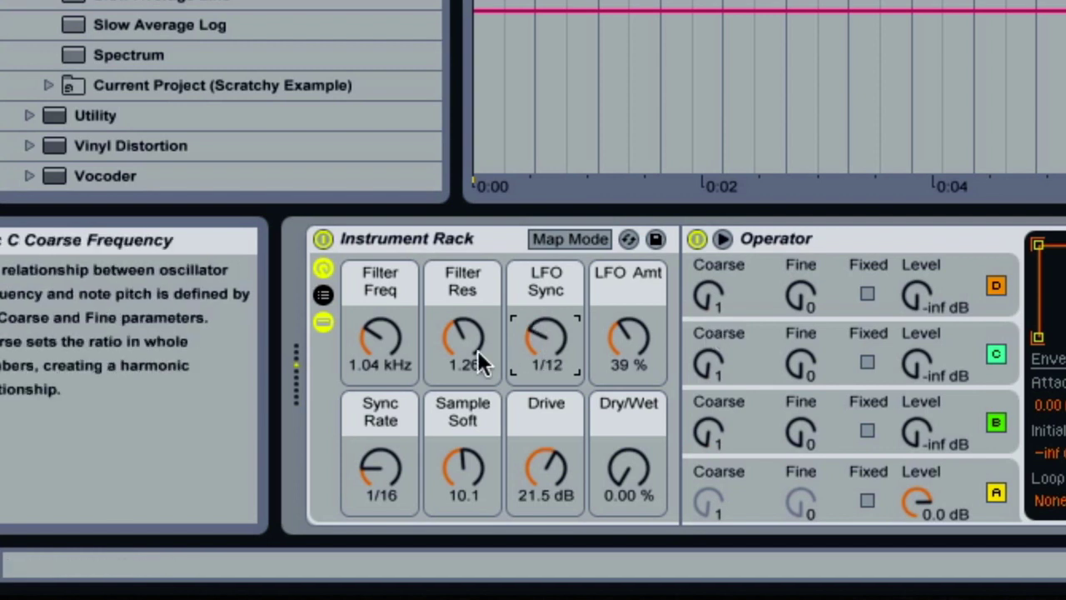
{"action": "left_click_drag", "start_coordinate": [380, 338], "coordinate": [380, 367]}
{"action": "left_click_drag", "start_coordinate": [463, 467], "coordinate": [463, 541]}
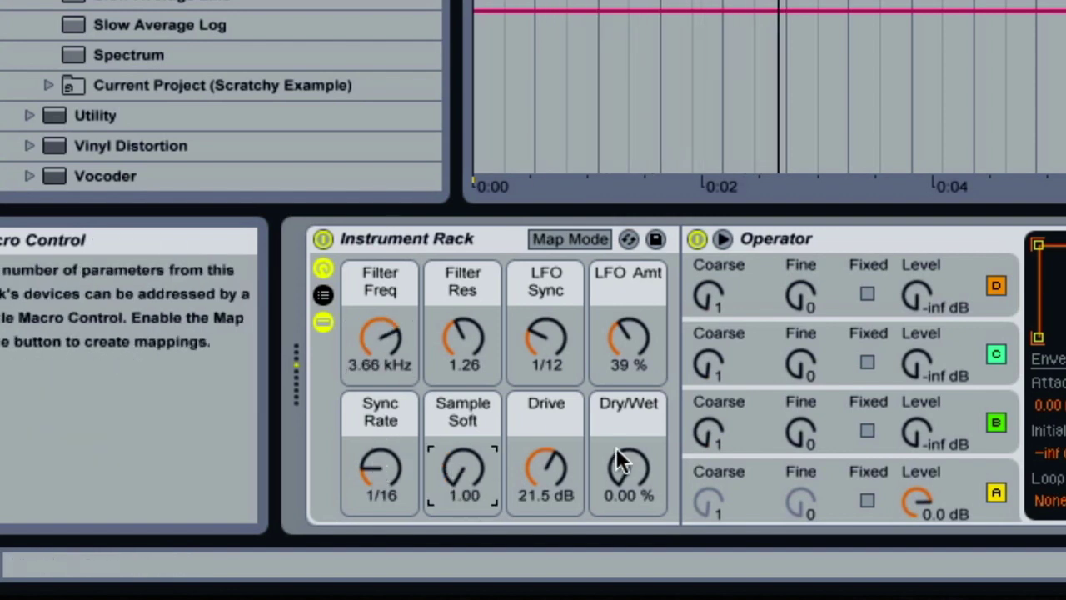
{"action": "left_click_drag", "start_coordinate": [616, 479], "coordinate": [629, 341]}
{"action": "left_click_drag", "start_coordinate": [484, 318], "coordinate": [442, 330]}
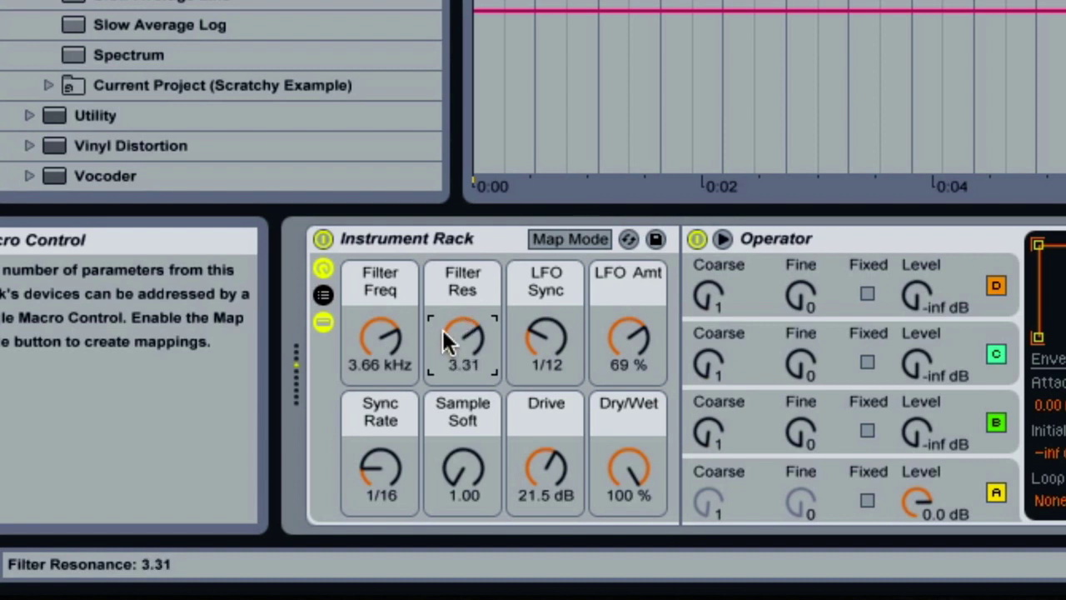
{"action": "left_click", "coordinate": [380, 338]}
{"action": "left_click_drag", "start_coordinate": [380, 338], "coordinate": [380, 367]}
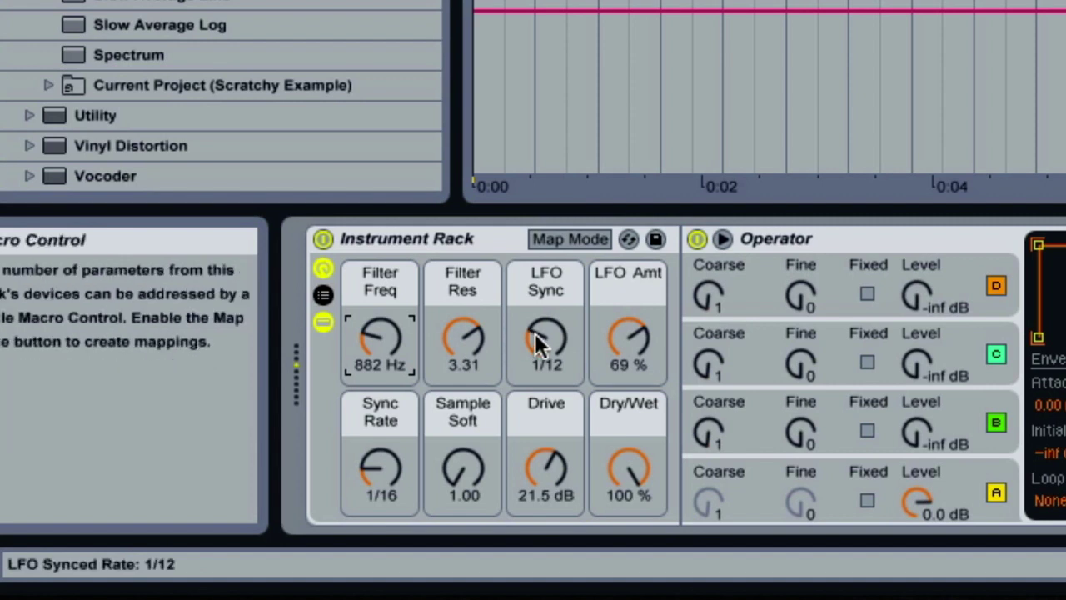
{"action": "mouse_move", "coordinate": [534, 333]}
{"action": "left_mouse_down"}
{"action": "mouse_move", "coordinate": [534, 319]}
{"action": "mouse_move", "coordinate": [535, 348]}
{"action": "mouse_move", "coordinate": [534, 333]}
{"action": "left_mouse_up"}
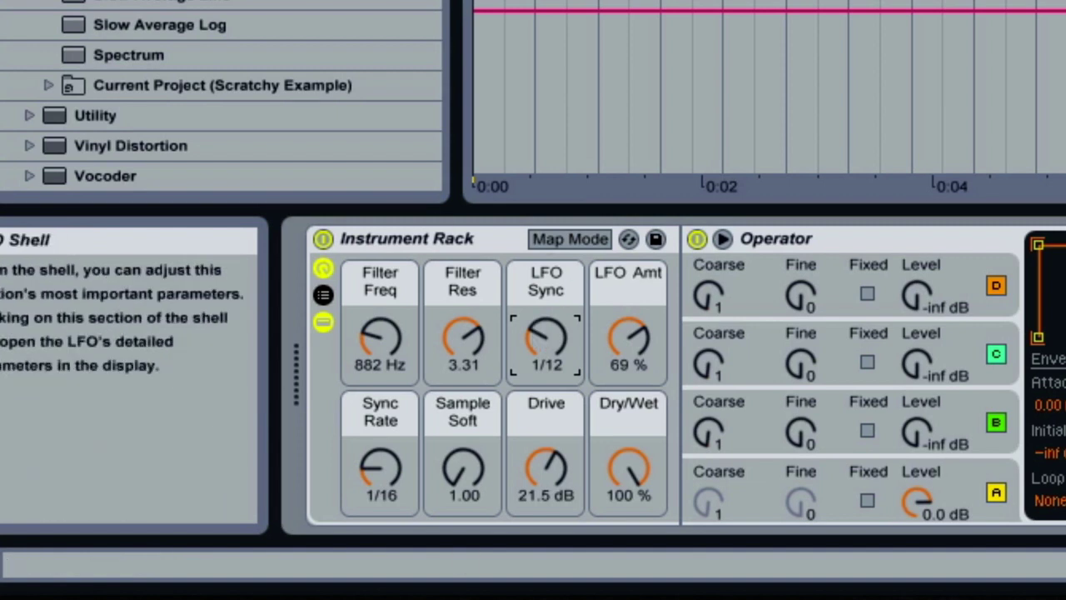
Rename the Instrument Rack to 'Scratchy 2'
{"action": "left_click", "coordinate": [412, 239]}
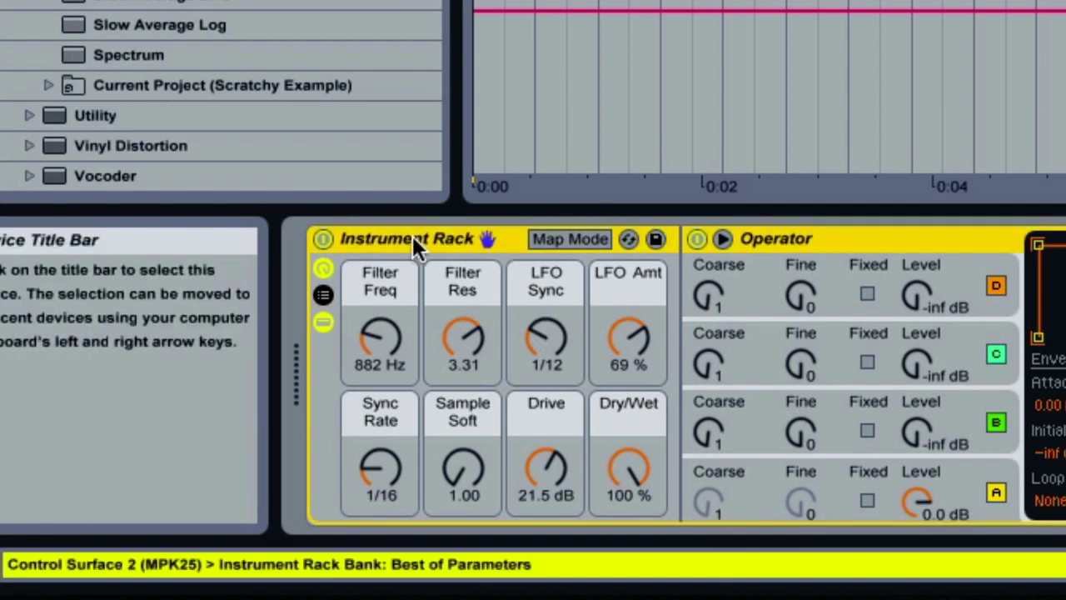
{"action": "right_click", "coordinate": [414, 238]}
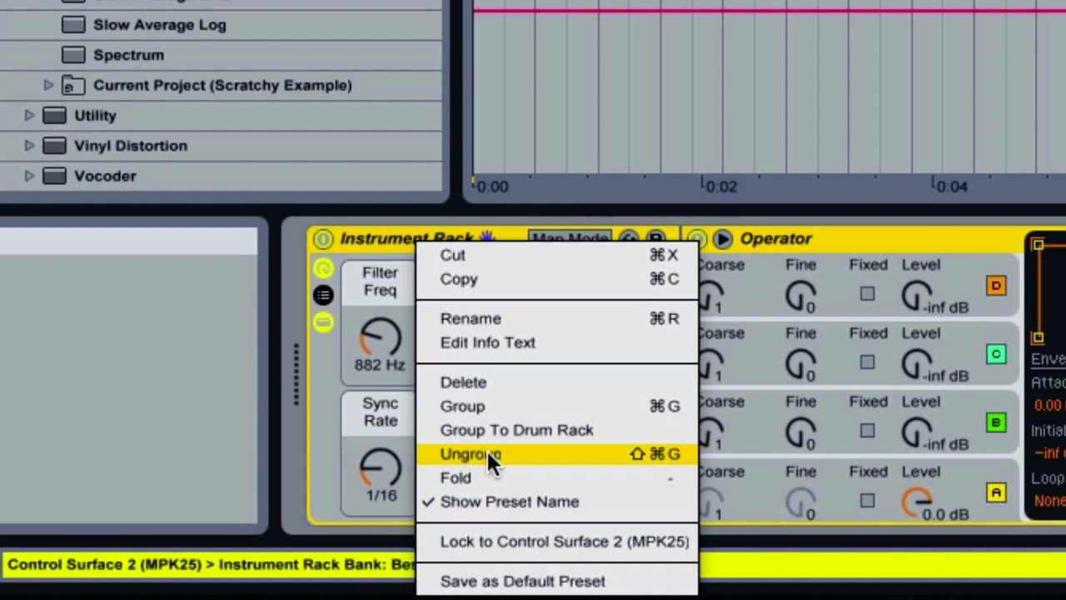
{"action": "left_click", "coordinate": [481, 342]}
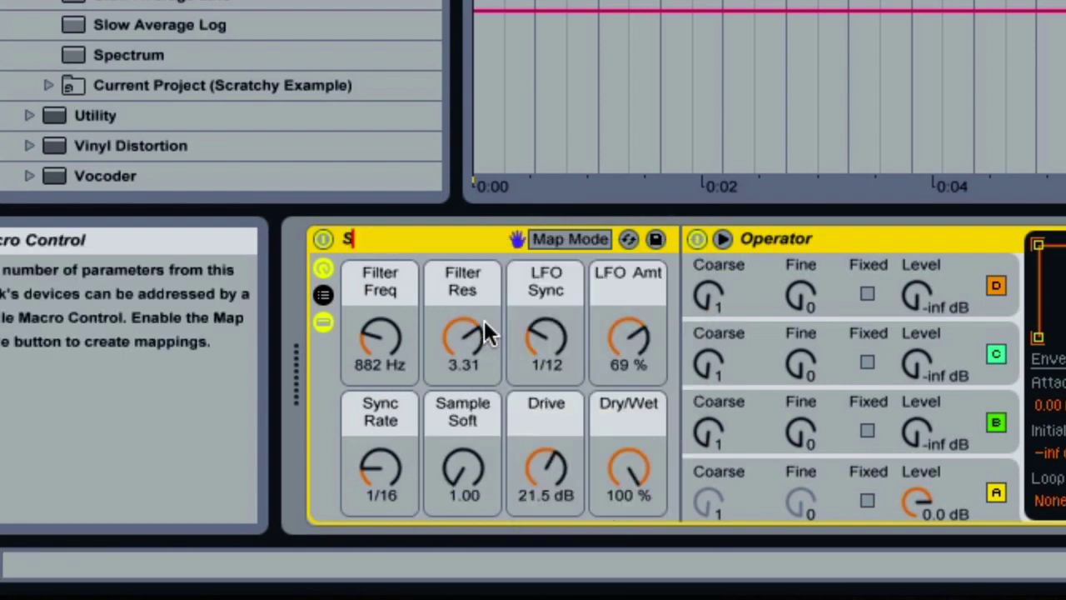
{"action": "type", "text": "Scratchy 2"}
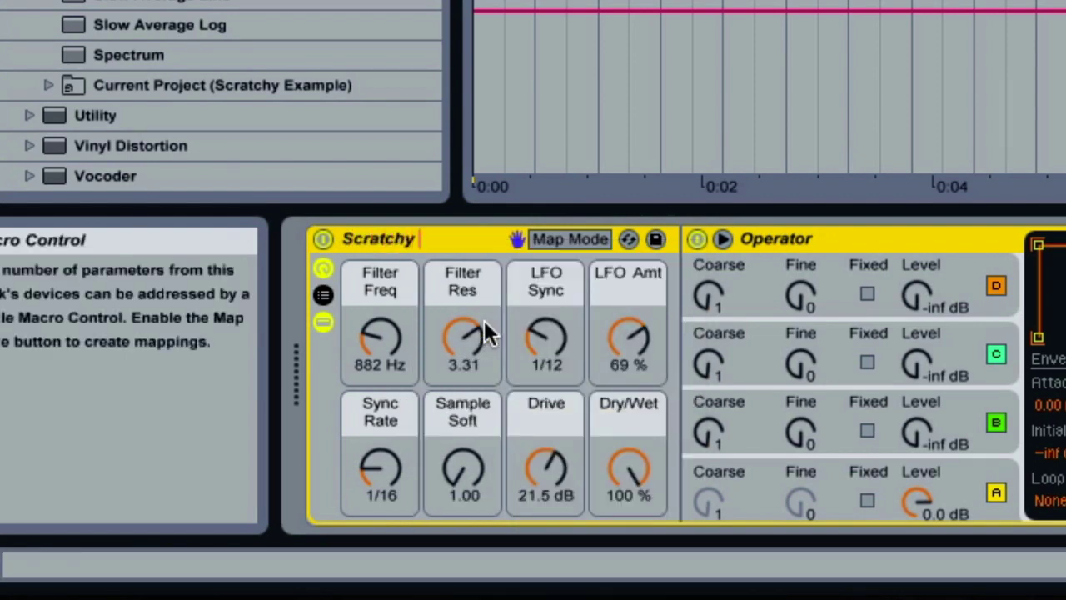
{"action": "key", "text": "Return"}
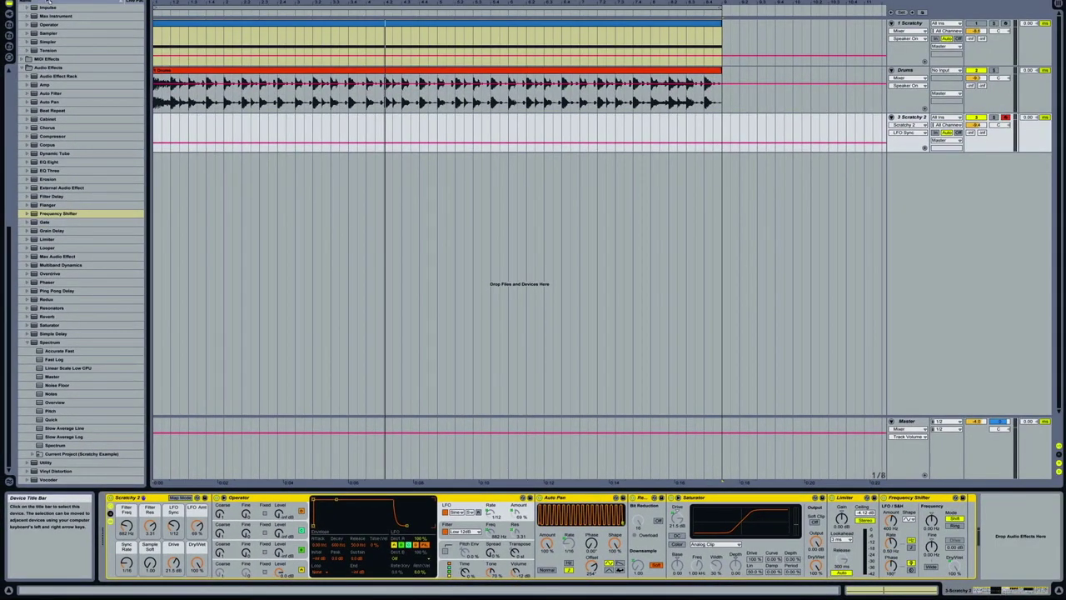
Save the Scratchy 2 rack as a preset in My Instruments
{"action": "scroll", "coordinate": [48, 7], "scroll_direction": "up", "scroll_amount": 5}
{"action": "scroll", "coordinate": [48, 7], "scroll_direction": "up", "scroll_amount": 8}
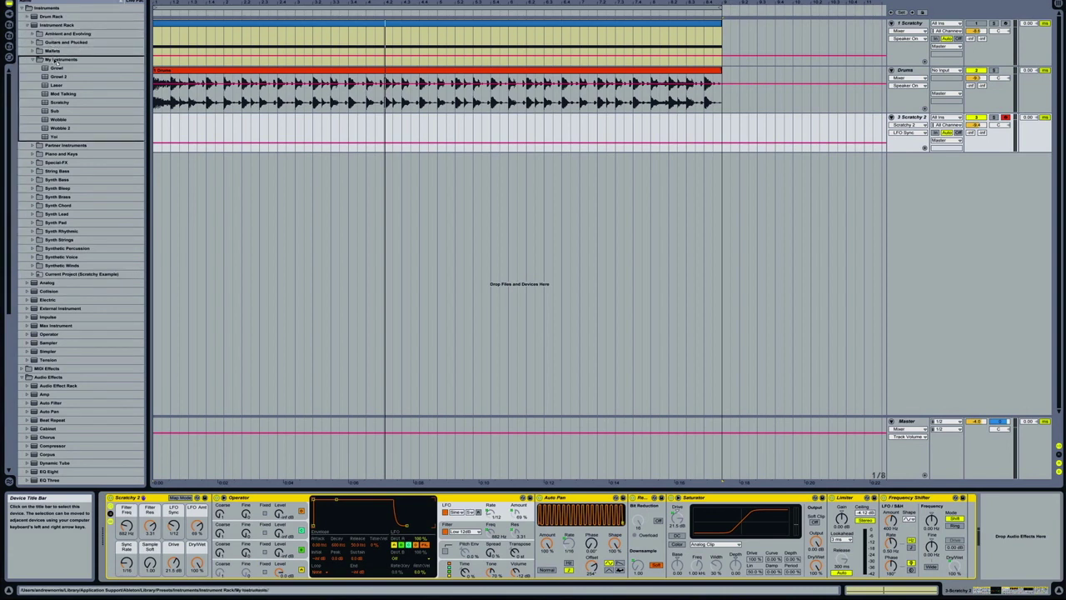
{"action": "left_click_drag", "start_coordinate": [55, 61], "coordinate": [55, 61]}
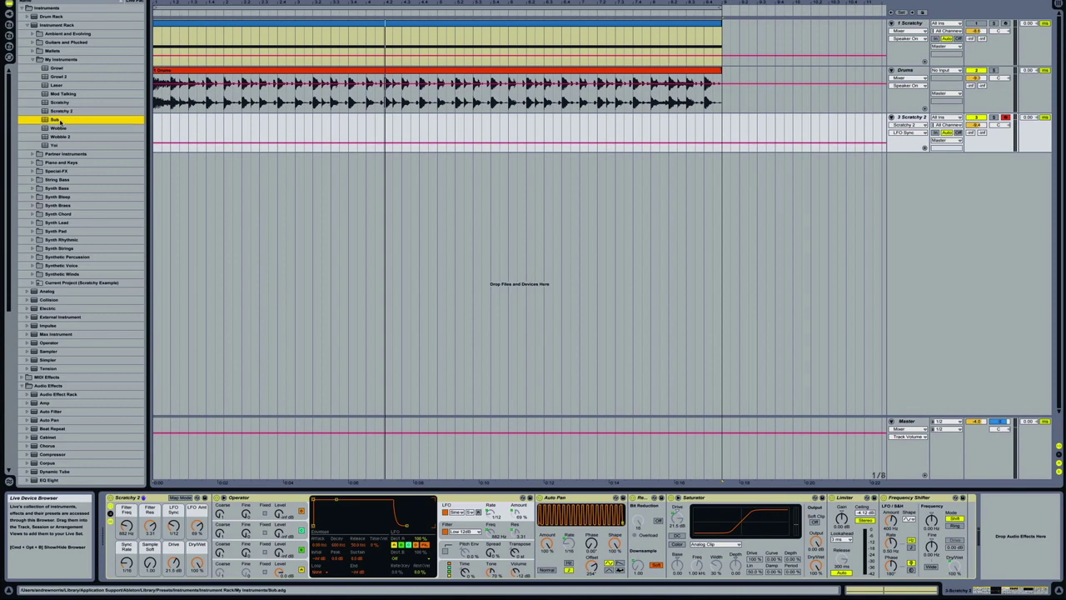